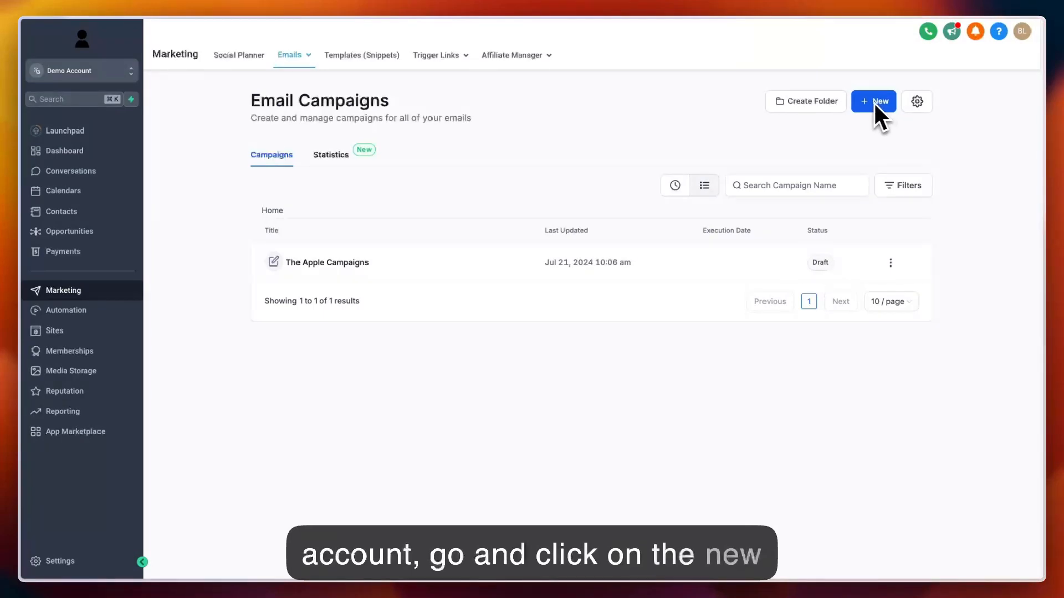
- Create a new email campaign from the Blank template using the Design Editor
{"action": "left_click", "coordinate": [874, 102]}
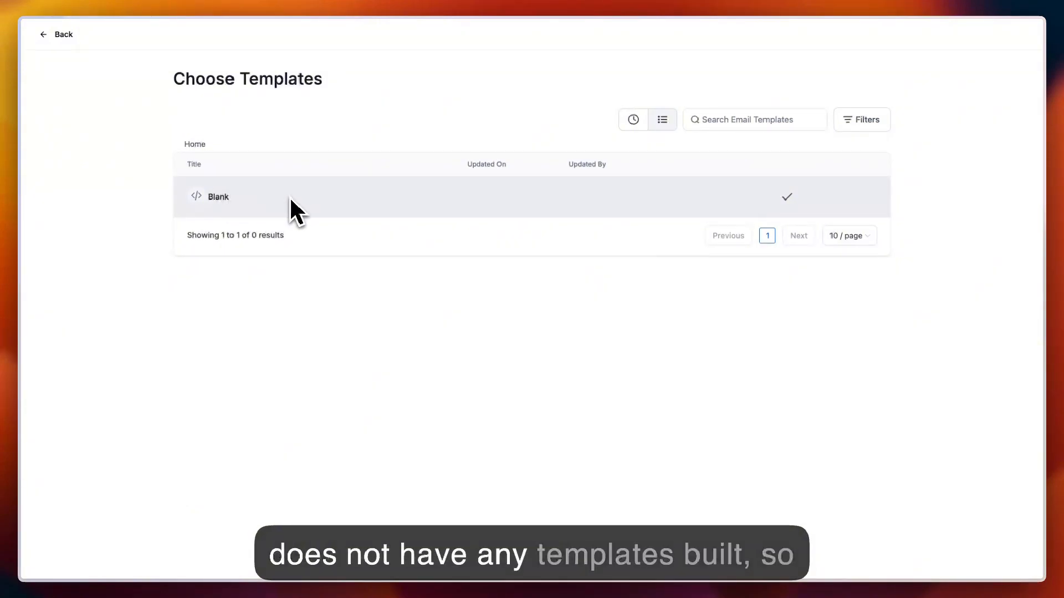
{"action": "left_click", "coordinate": [256, 196]}
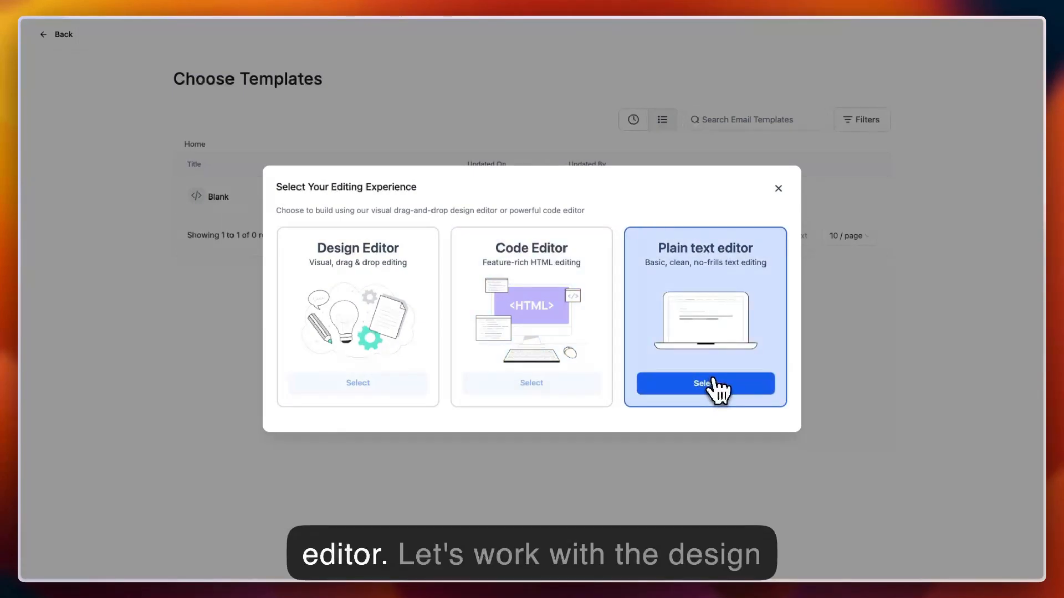
{"action": "left_click", "coordinate": [360, 382]}
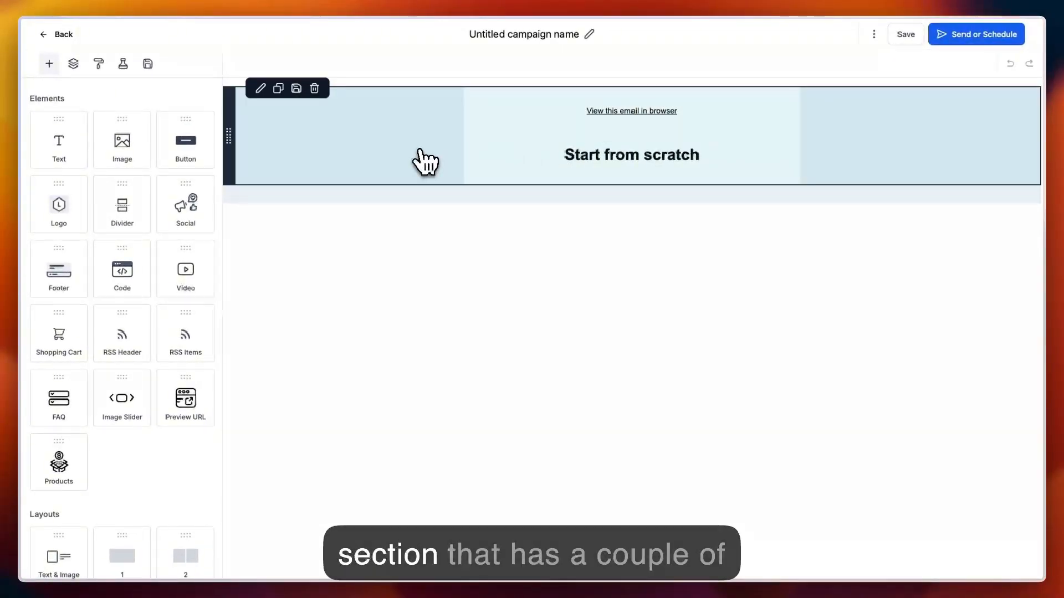
- Inspect the link settings of the "View this email in browser" text and close them without changes
{"action": "double_click", "coordinate": [540, 110]}
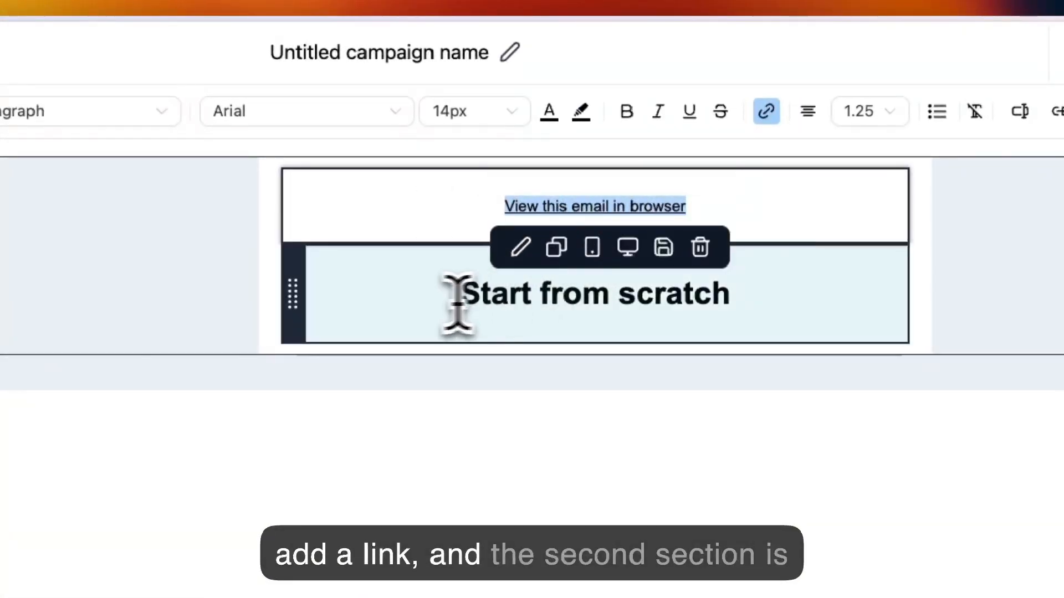
{"action": "left_click", "coordinate": [431, 298]}
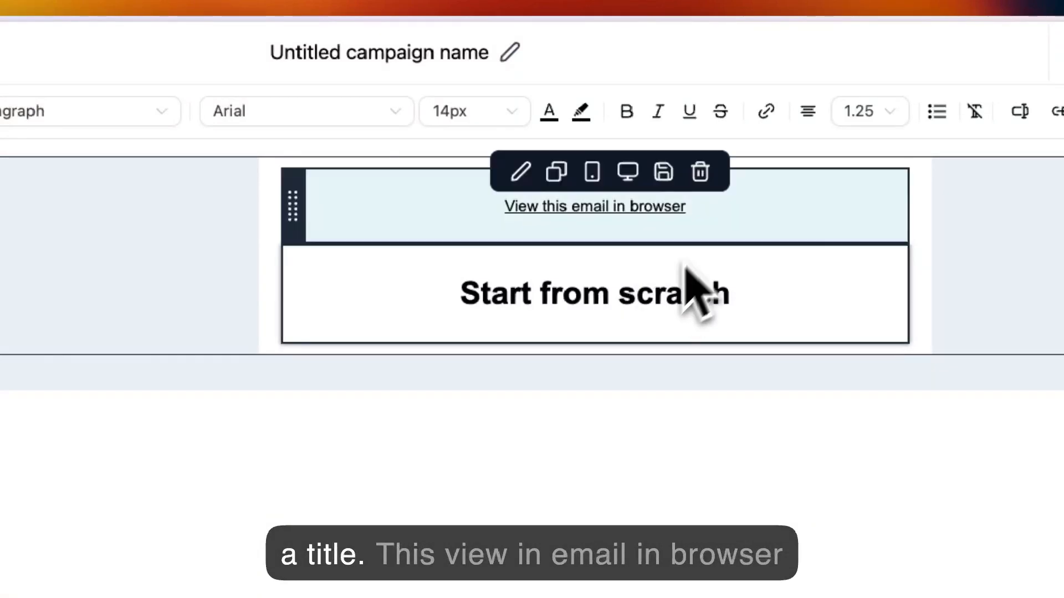
{"action": "double_click", "coordinate": [709, 206]}
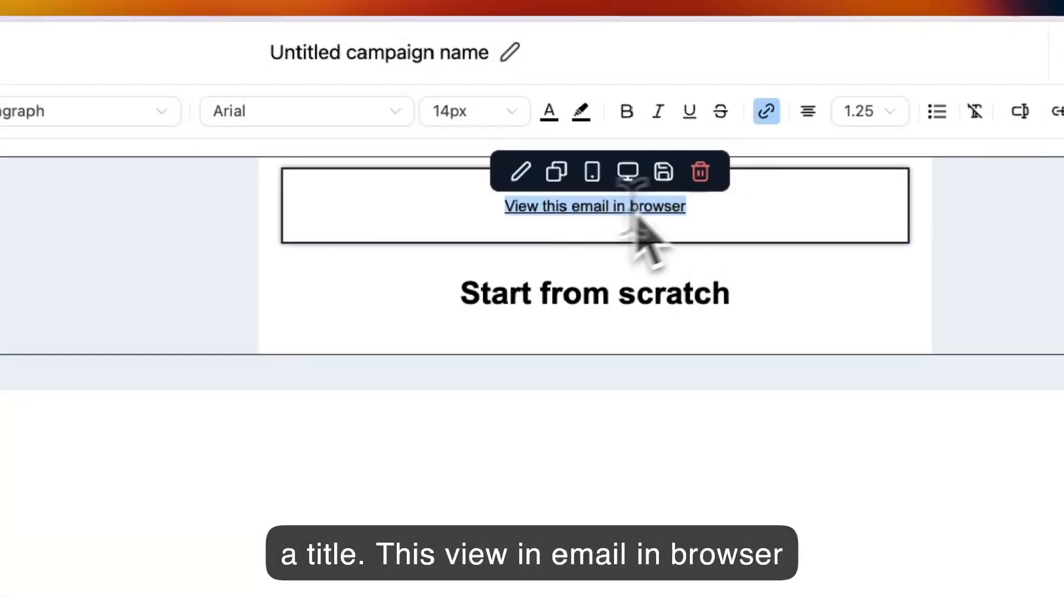
{"action": "left_click", "coordinate": [766, 111]}
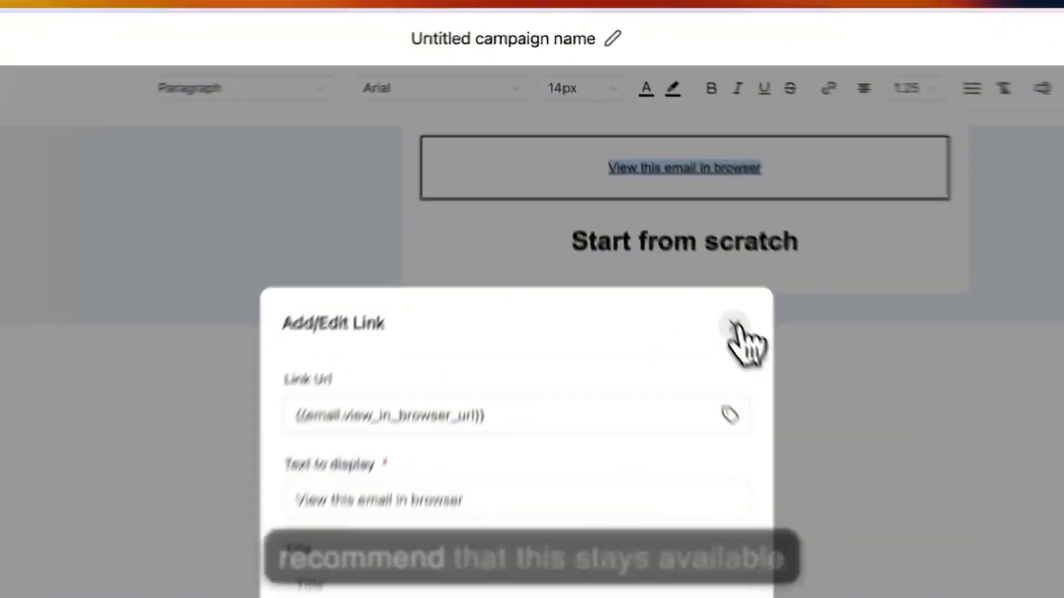
{"action": "left_click", "coordinate": [661, 206]}
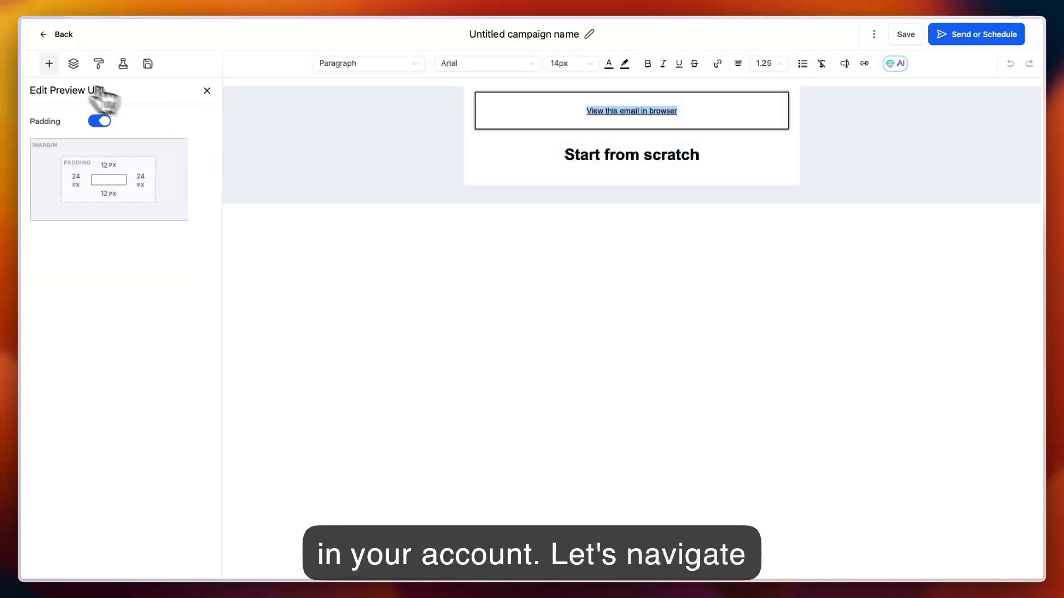
- Add a text element between the "View this email in browser" link and the "Start from scratch" title
{"action": "left_click", "coordinate": [48, 63]}
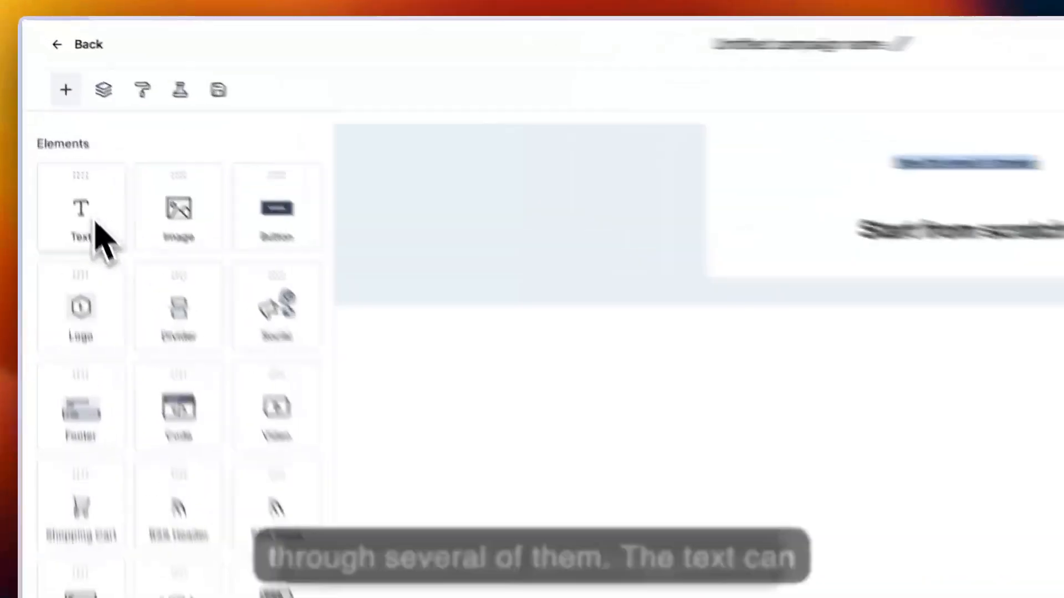
{"action": "left_click_drag", "start_coordinate": [62, 157], "coordinate": [182, 151]}
{"action": "left_click_drag", "start_coordinate": [343, 283], "coordinate": [1034, 316]}
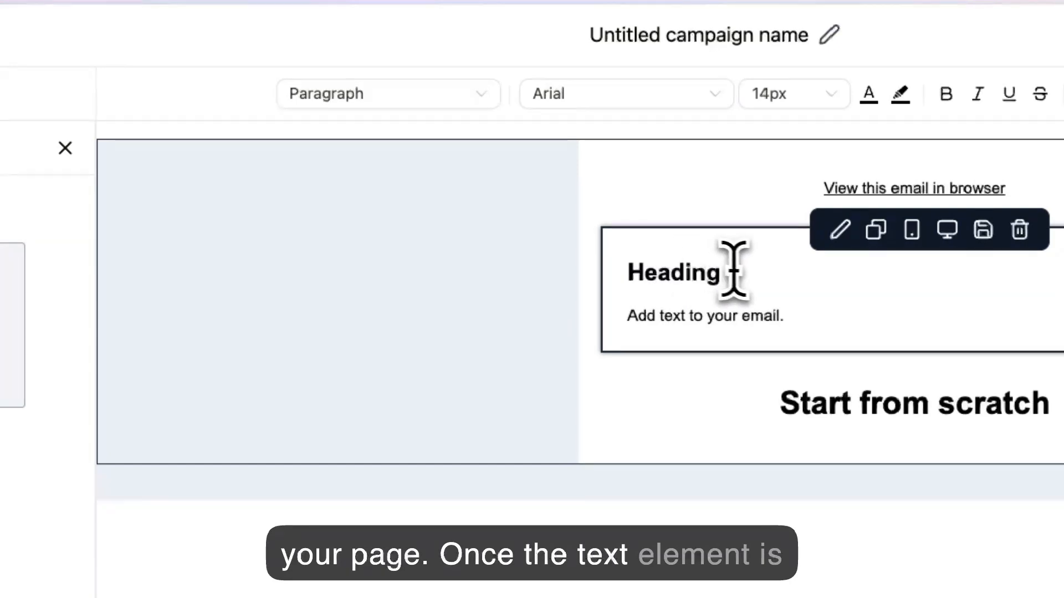
- Examine the formatting options for the "Heading" text, including heading type, font, font size and line height
{"action": "left_click", "coordinate": [733, 272]}
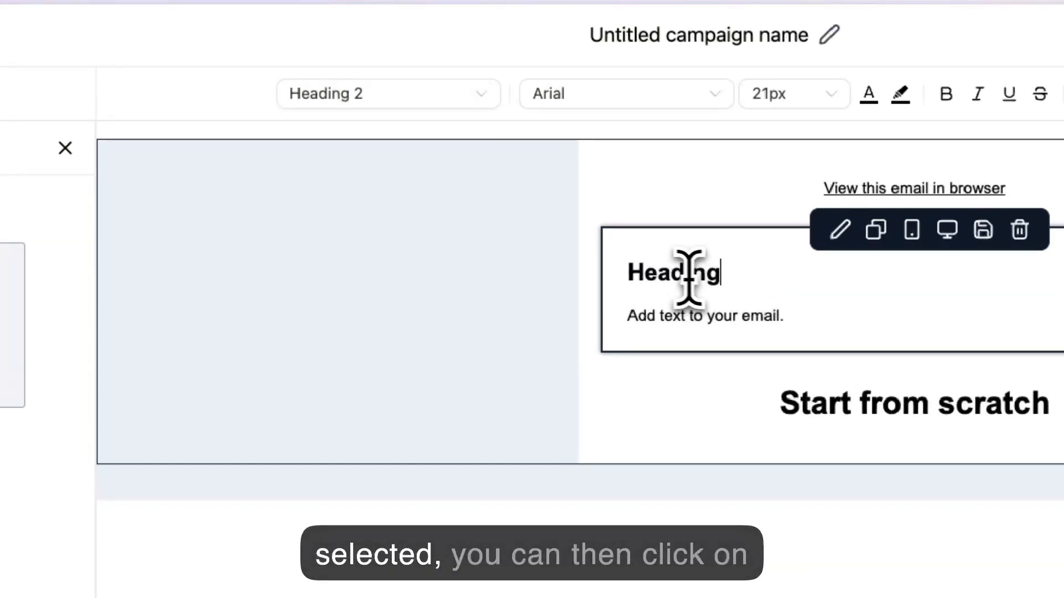
{"action": "double_click", "coordinate": [665, 273]}
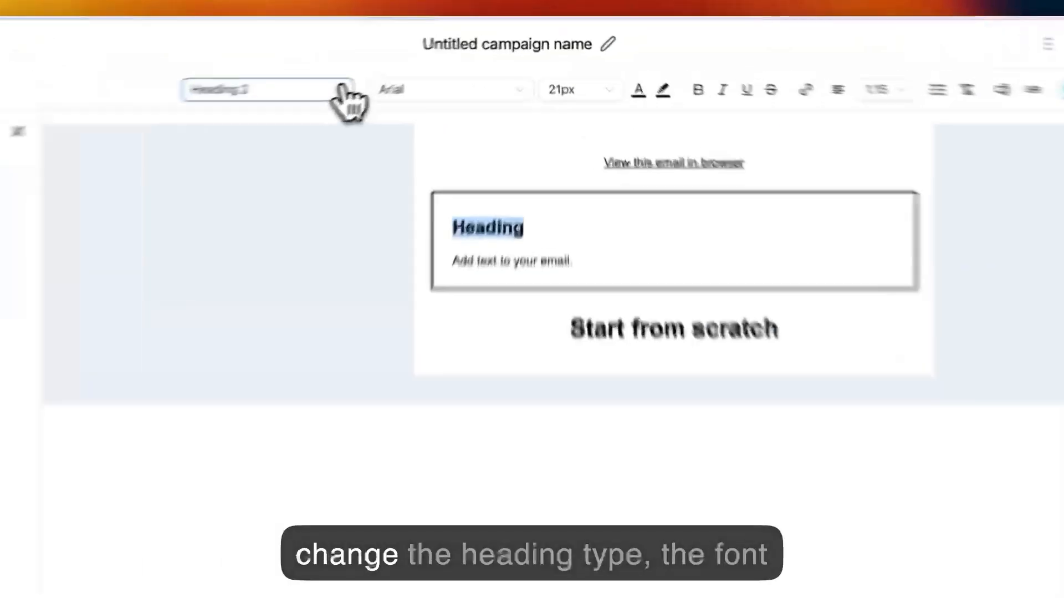
{"action": "left_click", "coordinate": [416, 63]}
{"action": "left_click", "coordinate": [501, 62]}
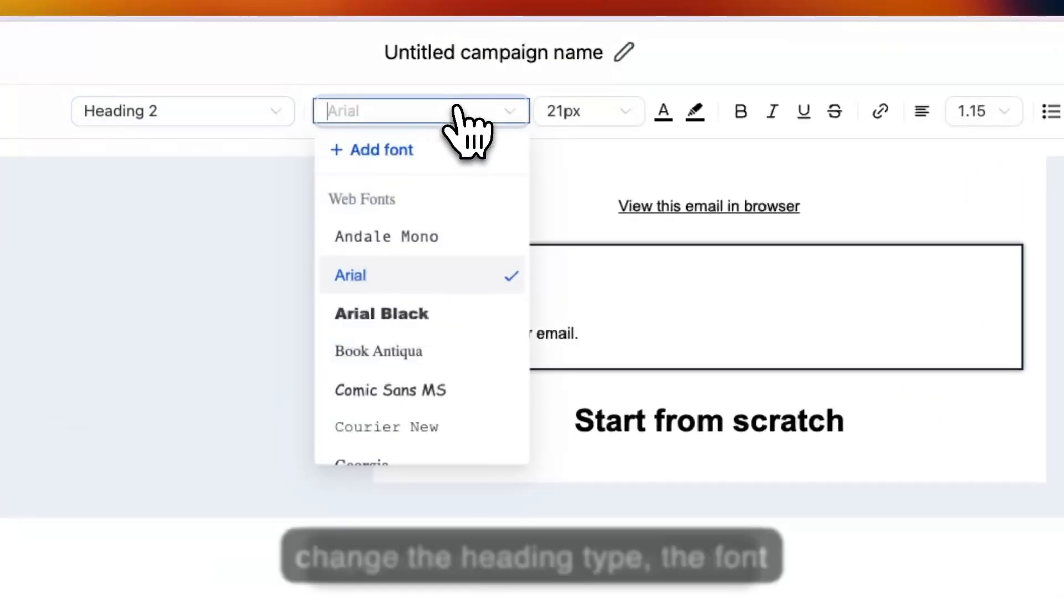
{"action": "left_click", "coordinate": [615, 111]}
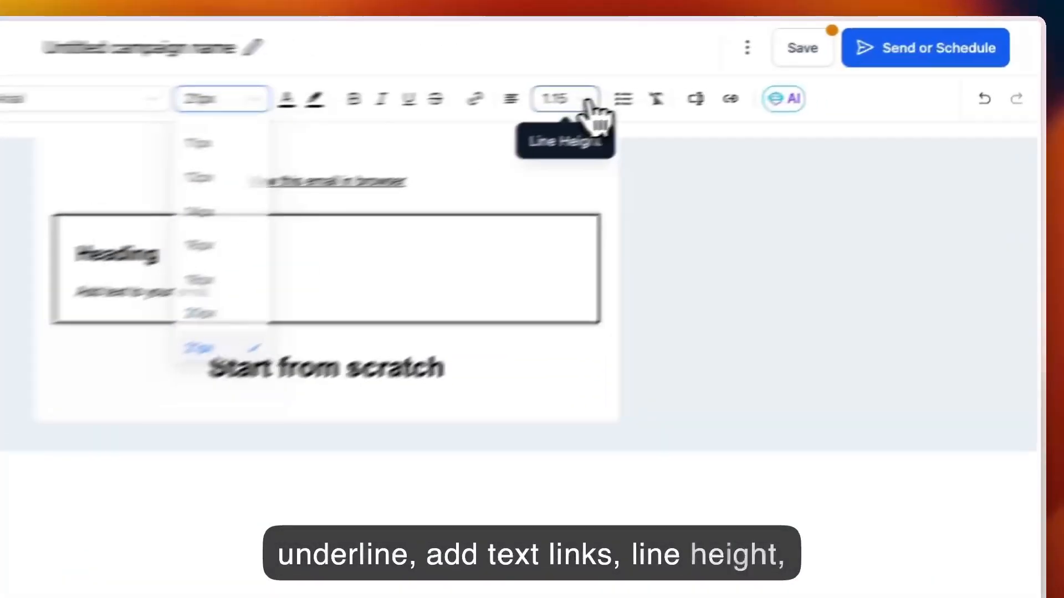
{"action": "left_click", "coordinate": [764, 64]}
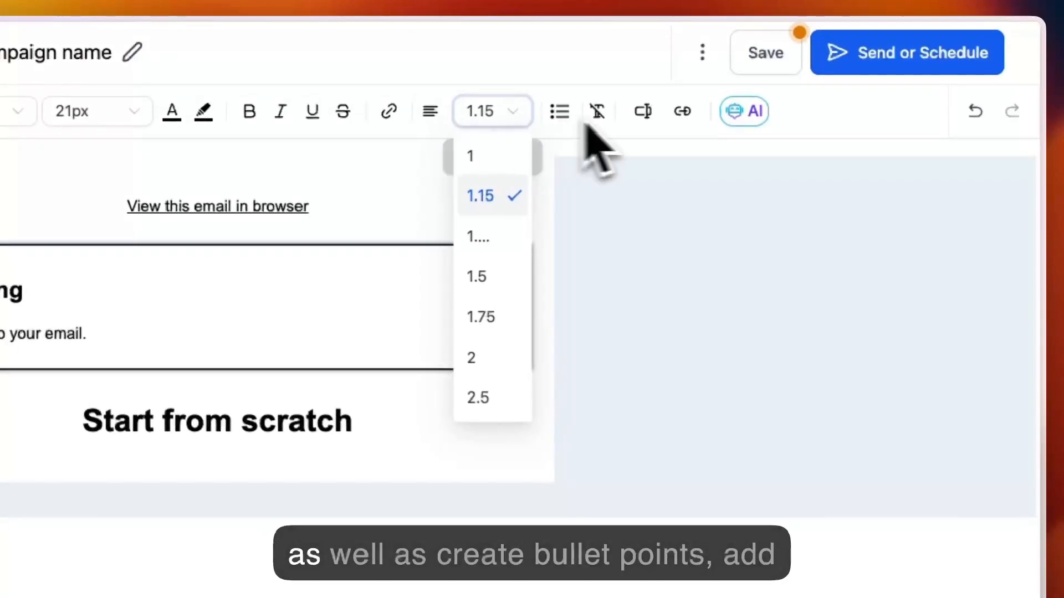
{"action": "left_click", "coordinate": [557, 113]}
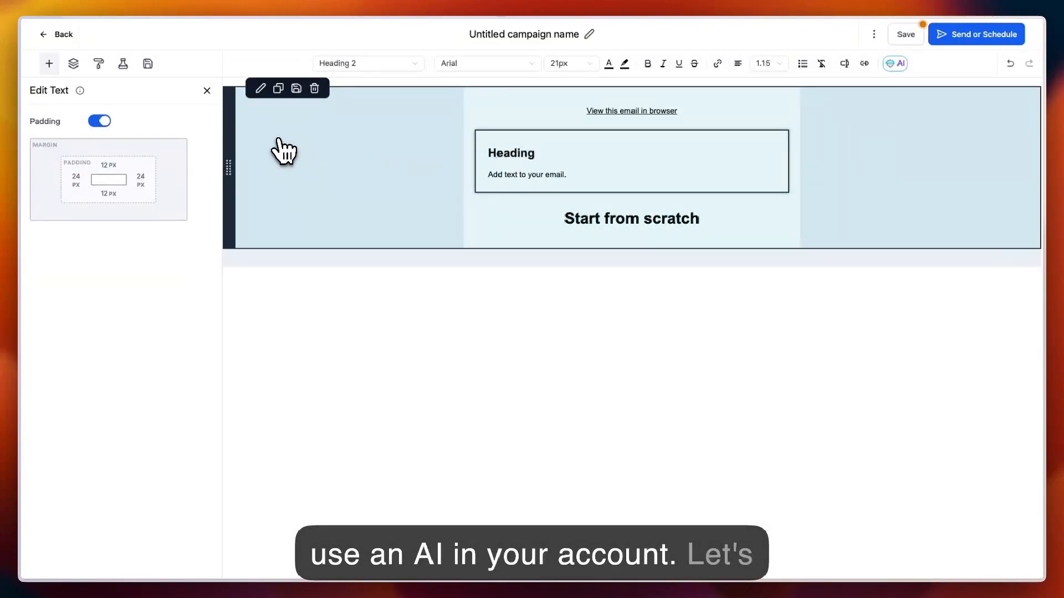
- Add an image element above the "Start from scratch" title and shrink it to about 353 by 157
{"action": "left_click", "coordinate": [49, 63]}
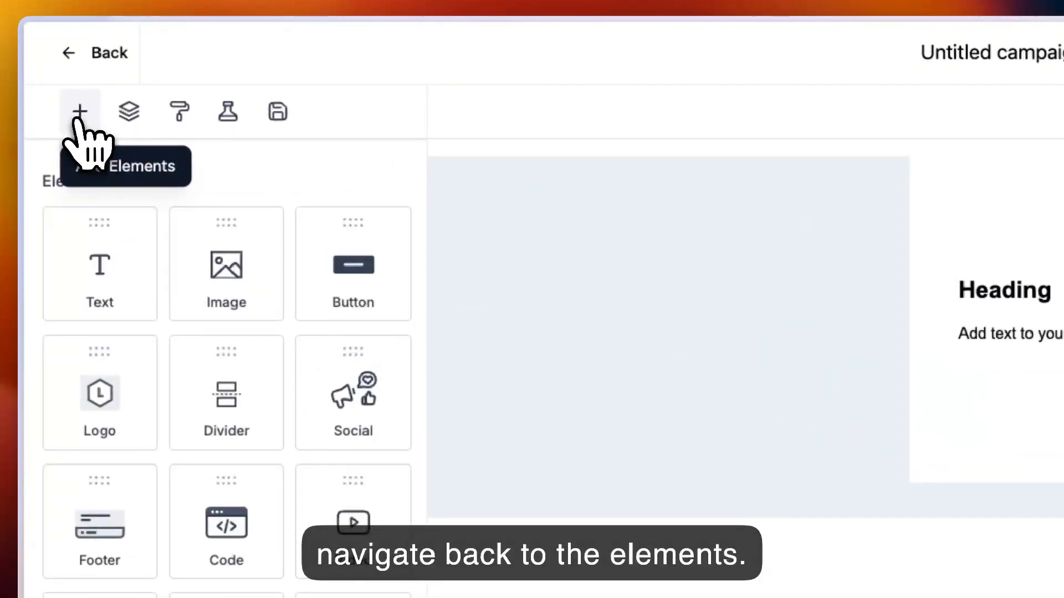
{"action": "left_click_drag", "start_coordinate": [238, 261], "coordinate": [1026, 382]}
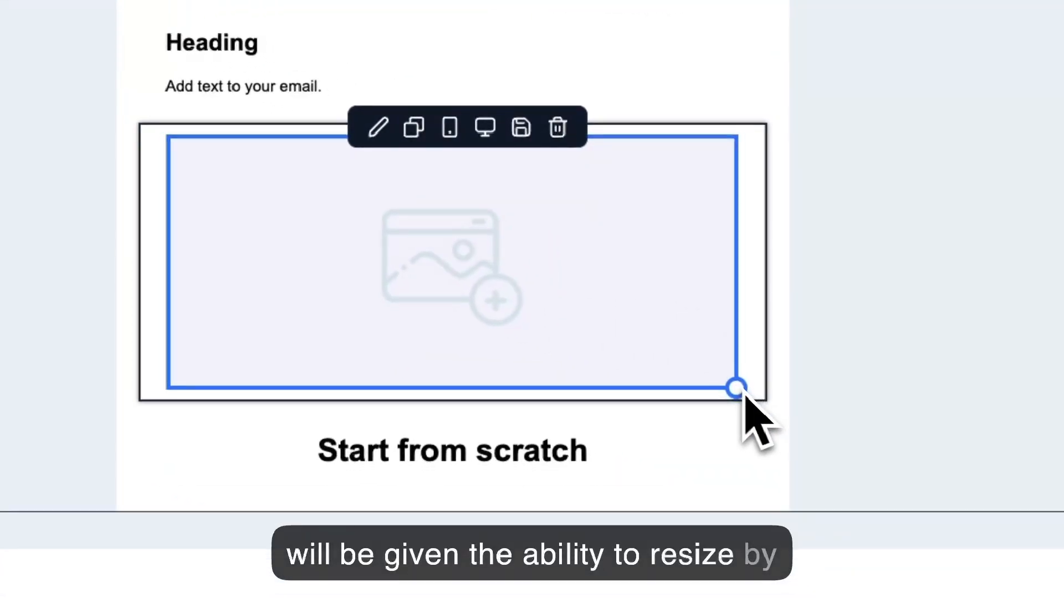
{"action": "left_click_drag", "start_coordinate": [744, 394], "coordinate": [590, 264]}
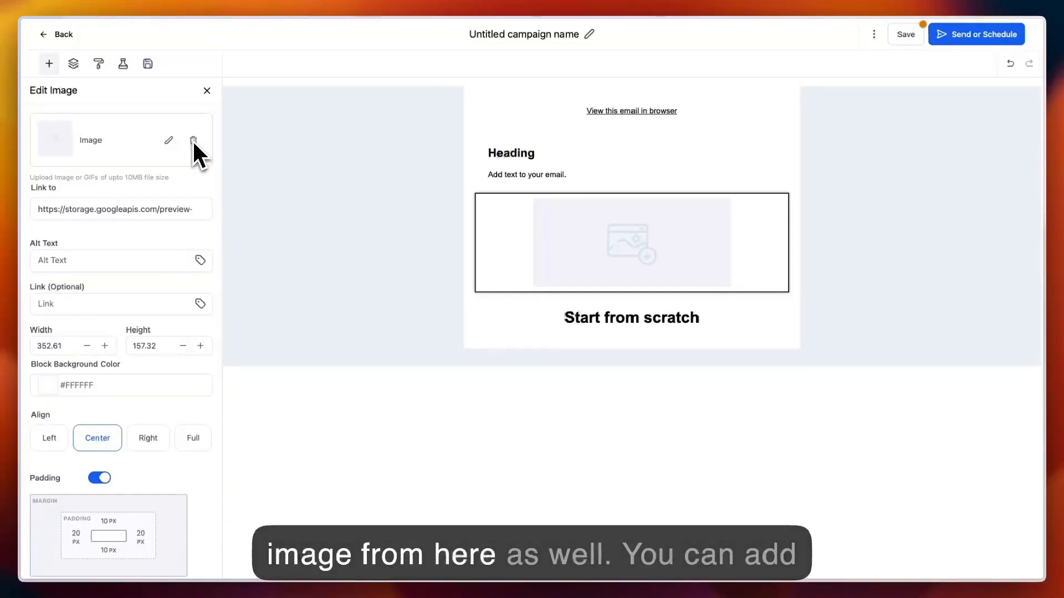
- Set the image block's left padding to 40 px
{"action": "scroll", "coordinate": [74, 265], "scroll_direction": "down", "scroll_amount": 1}
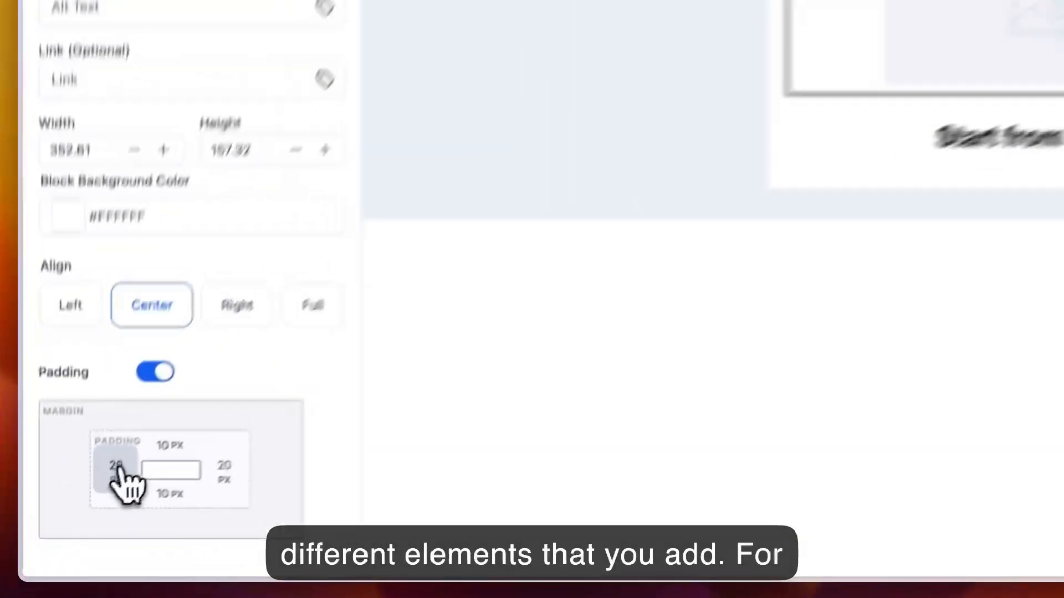
{"action": "left_click", "coordinate": [77, 515]}
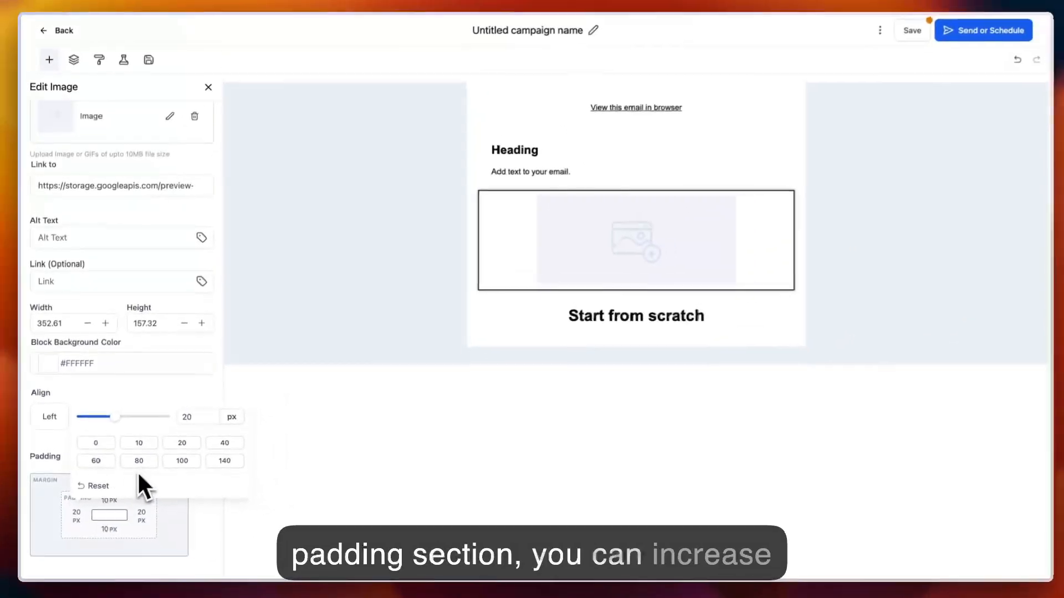
{"action": "left_click", "coordinate": [223, 445]}
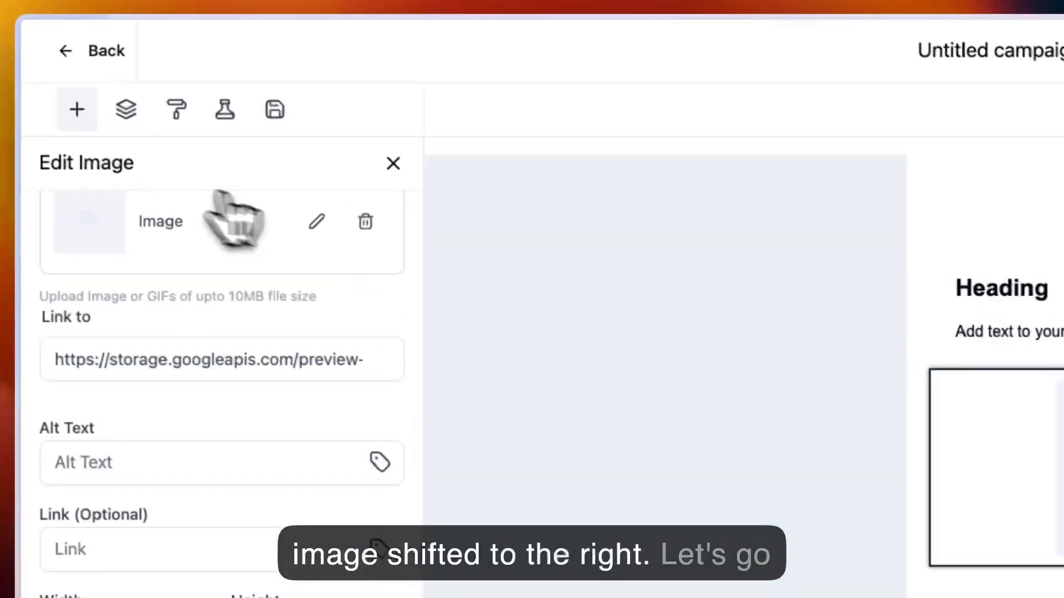
- Add a button element between the text block and the image
{"action": "left_click", "coordinate": [78, 111]}
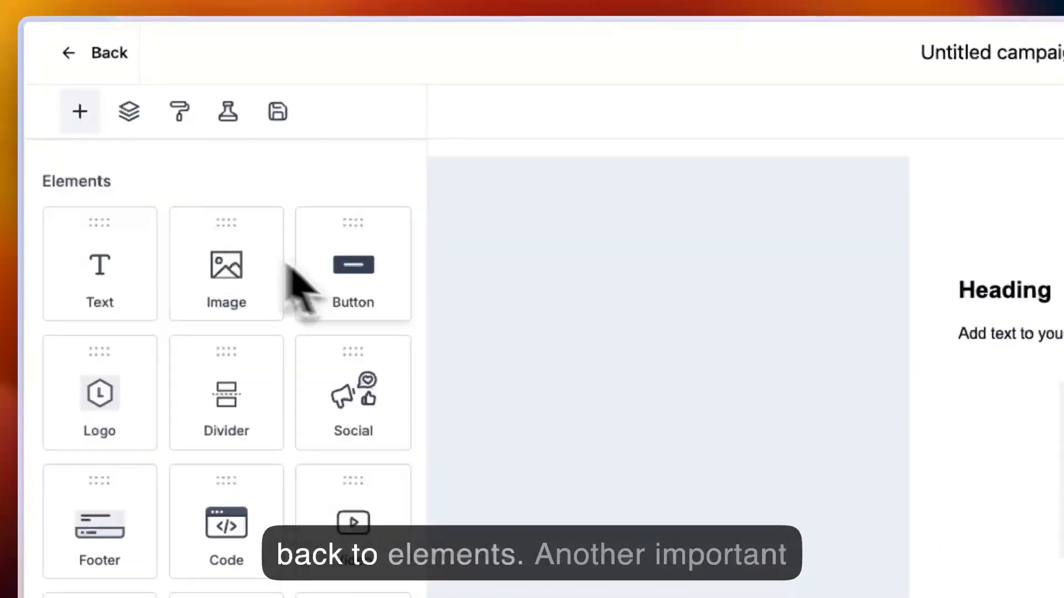
{"action": "left_click_drag", "start_coordinate": [358, 293], "coordinate": [1063, 568]}
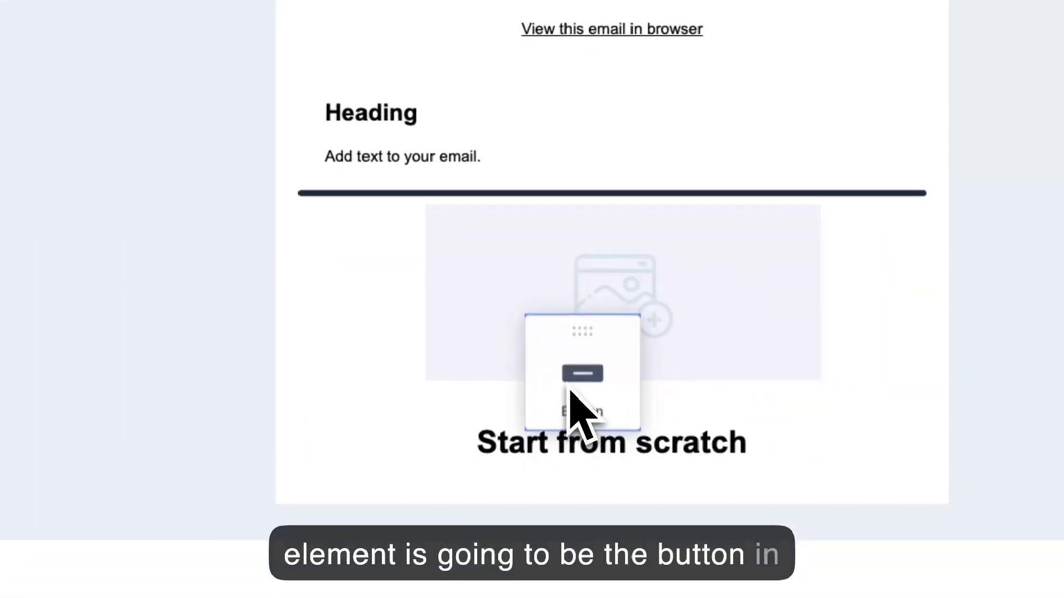
{"action": "left_click_drag", "start_coordinate": [571, 394], "coordinate": [571, 405]}
{"action": "mouse_move", "coordinate": [566, 213]}
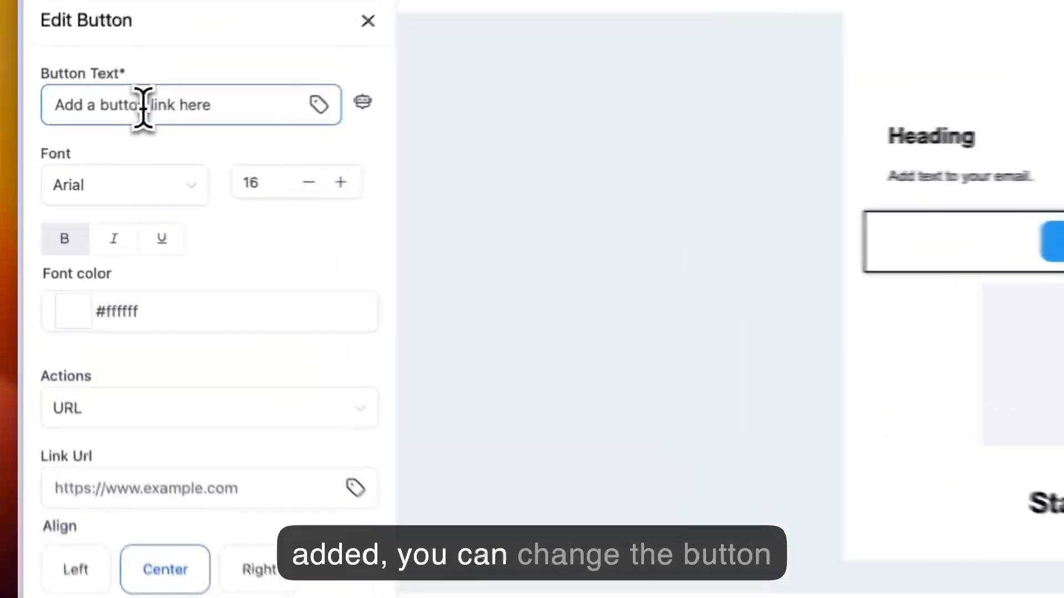
- Change the button text to "Text" and make the button full width
{"action": "triple_click", "coordinate": [85, 137]}
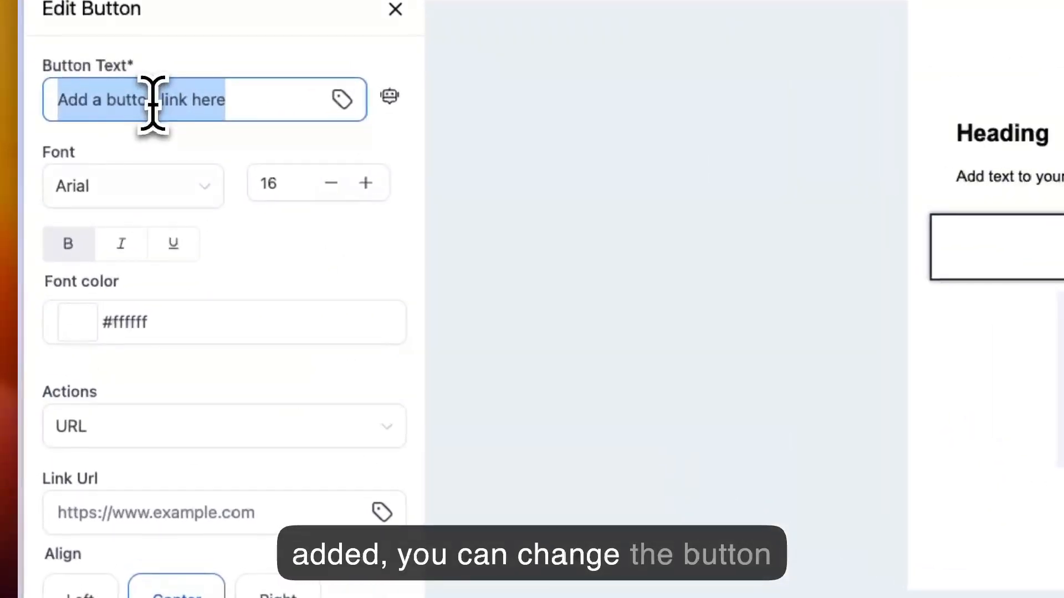
{"action": "type", "text": "Text"}
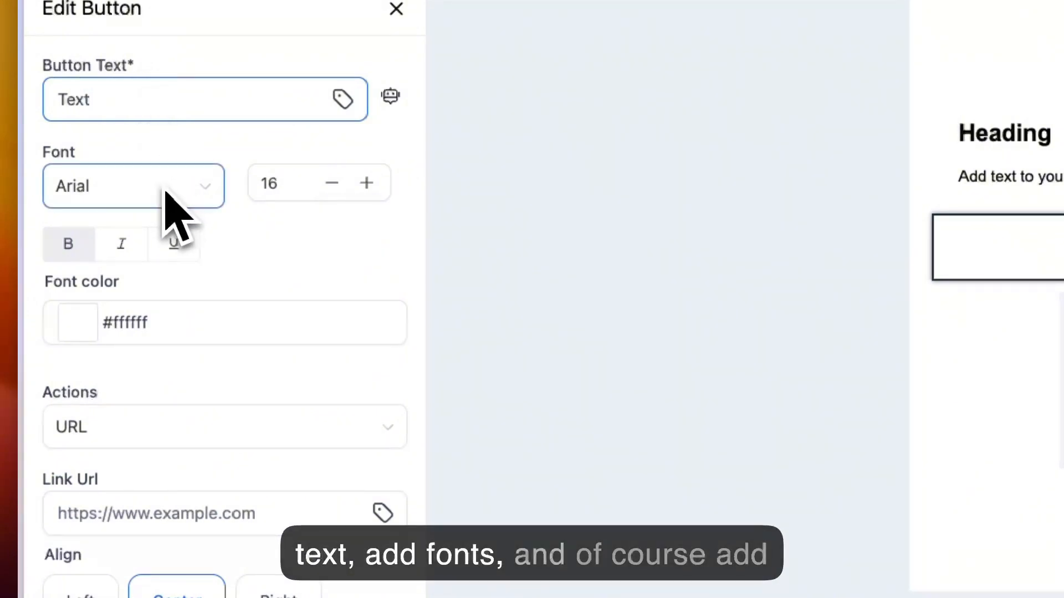
{"action": "left_click", "coordinate": [209, 504]}
{"action": "scroll", "coordinate": [213, 449], "scroll_direction": "down", "scroll_amount": 3}
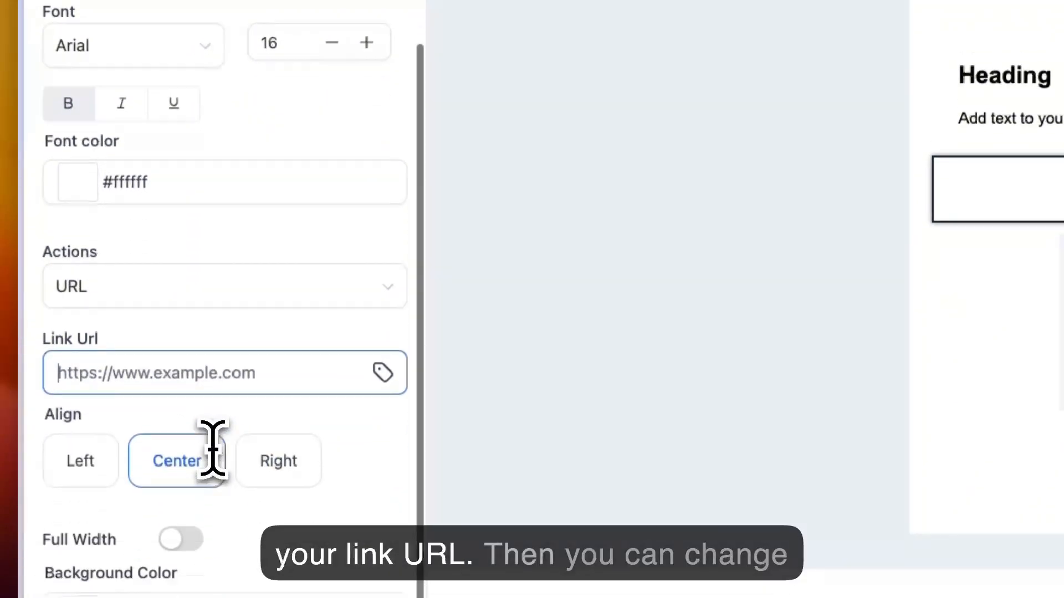
{"action": "scroll", "coordinate": [210, 471], "scroll_direction": "down", "scroll_amount": 1}
{"action": "left_click", "coordinate": [190, 492]}
{"action": "scroll", "coordinate": [241, 505], "scroll_direction": "down", "scroll_amount": 2}
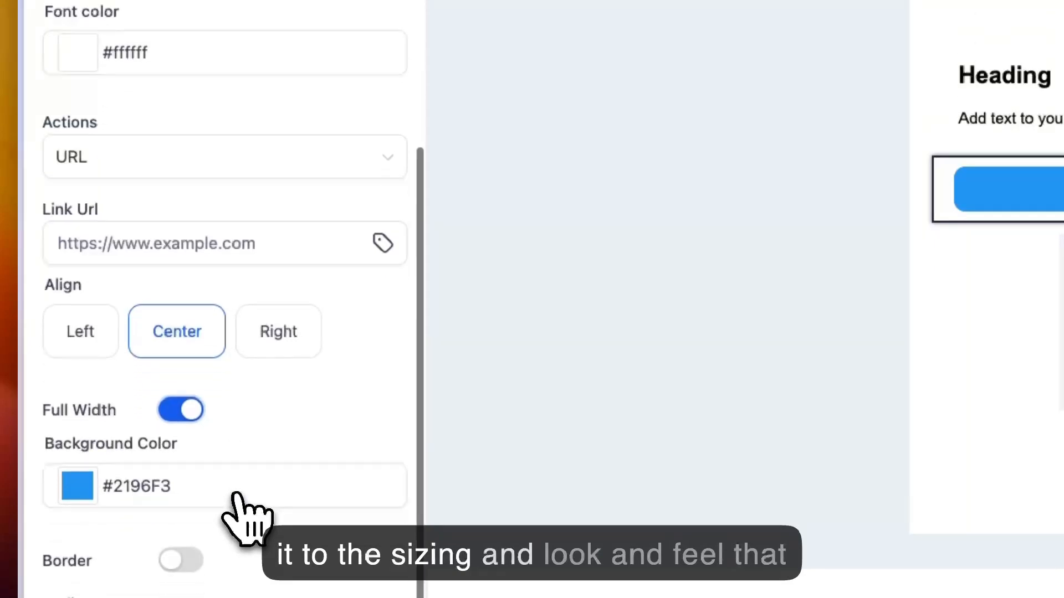
{"action": "scroll", "coordinate": [247, 518], "scroll_direction": "down", "scroll_amount": 1}
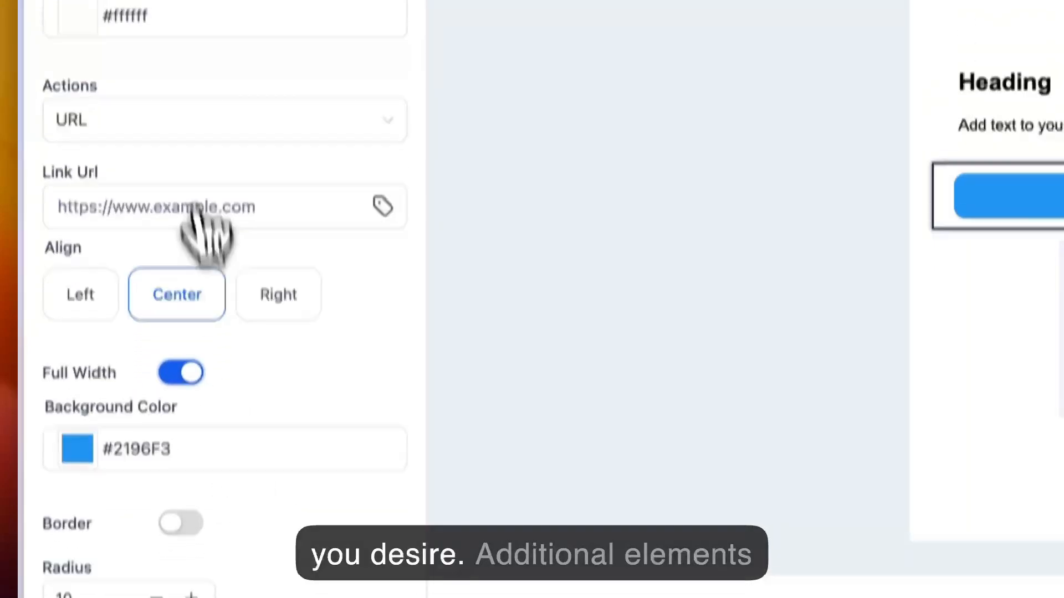
- Add a social icons element below the "Start from scratch" title and view its display options
{"action": "left_click", "coordinate": [80, 100]}
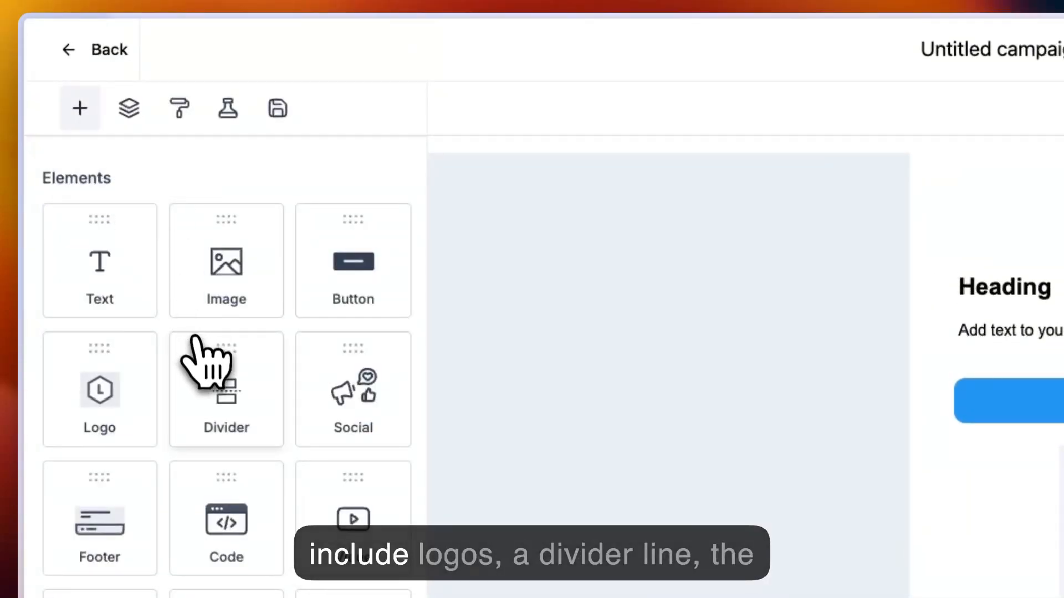
{"action": "left_click_drag", "start_coordinate": [363, 401], "coordinate": [787, 364]}
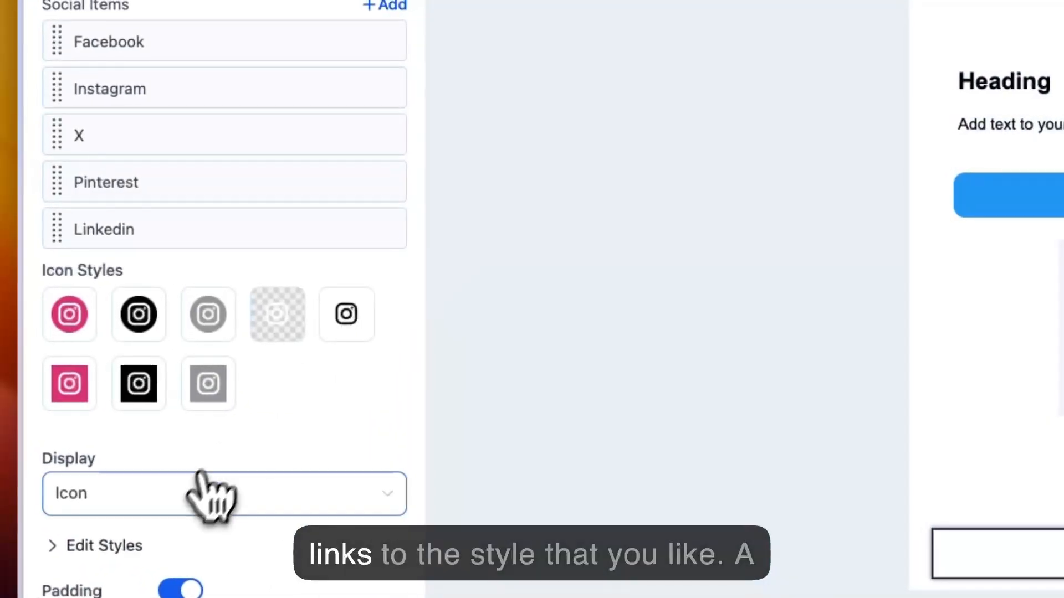
{"action": "left_click", "coordinate": [189, 496]}
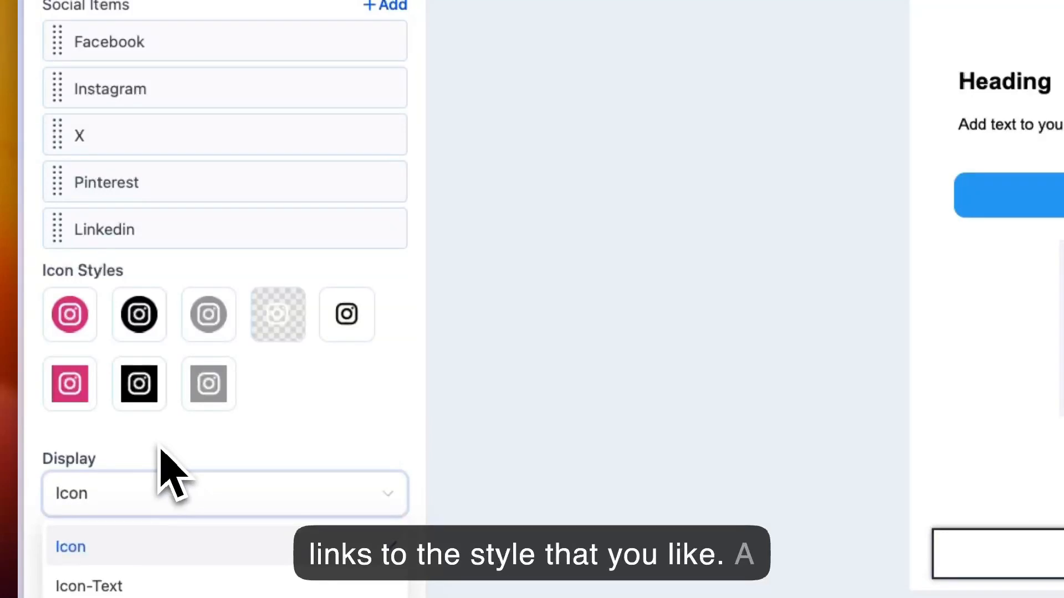
- Return to the list of elements and look through the remaining ones and the column layouts
{"action": "left_click", "coordinate": [78, 0]}
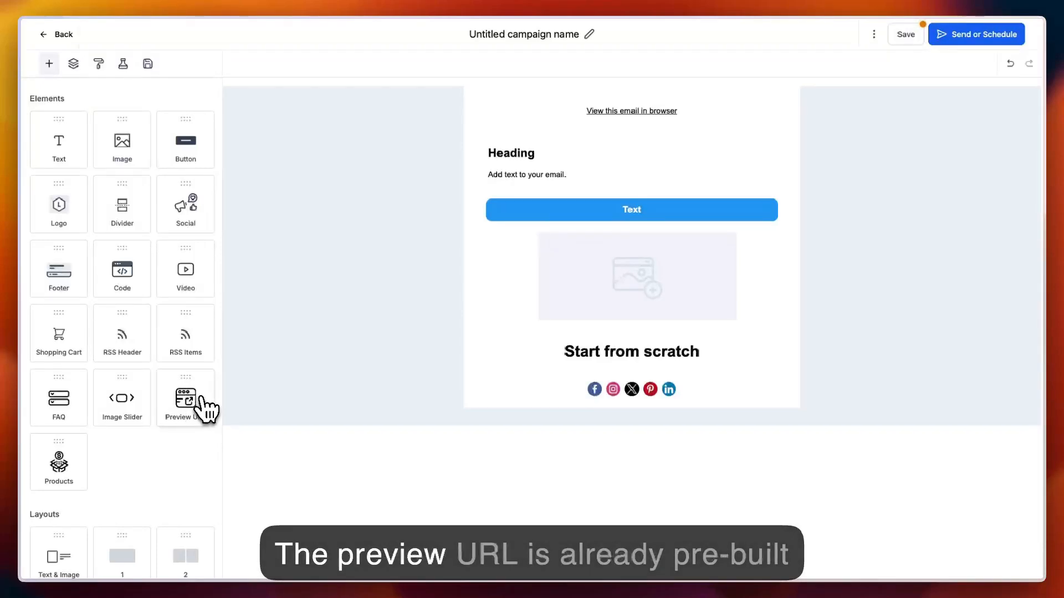
{"action": "left_click_drag", "start_coordinate": [200, 397], "coordinate": [57, 447]}
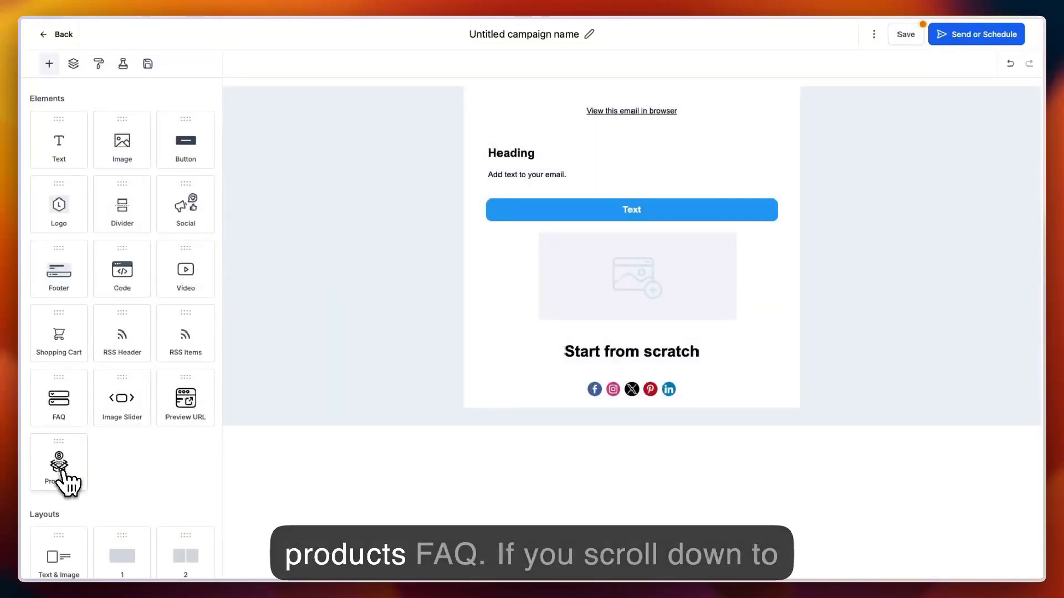
{"action": "scroll", "coordinate": [131, 463], "scroll_direction": "down", "scroll_amount": 3}
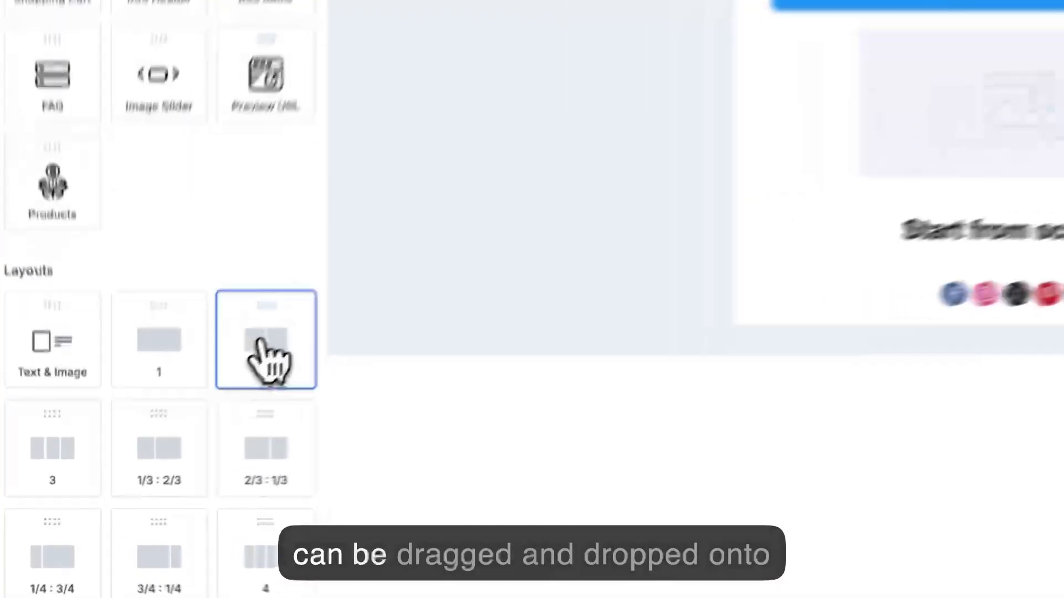
- Add a two-column layout at the top of the email, above the browser-view link, and switch it to four columns
{"action": "left_click_drag", "start_coordinate": [185, 420], "coordinate": [550, 415]}
{"action": "left_click_drag", "start_coordinate": [545, 481], "coordinate": [471, 211]}
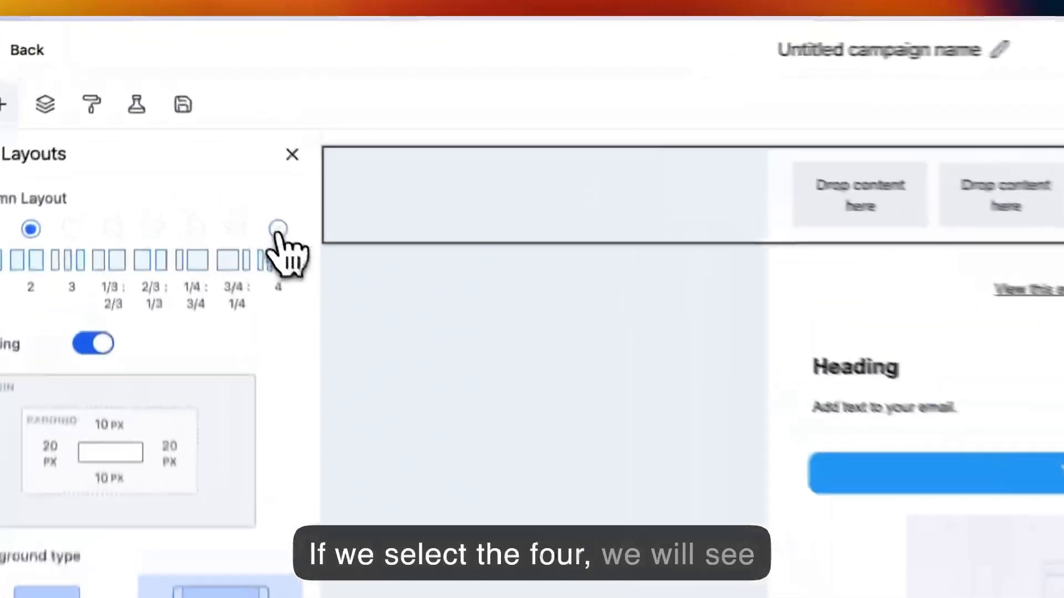
{"action": "left_click", "coordinate": [199, 132]}
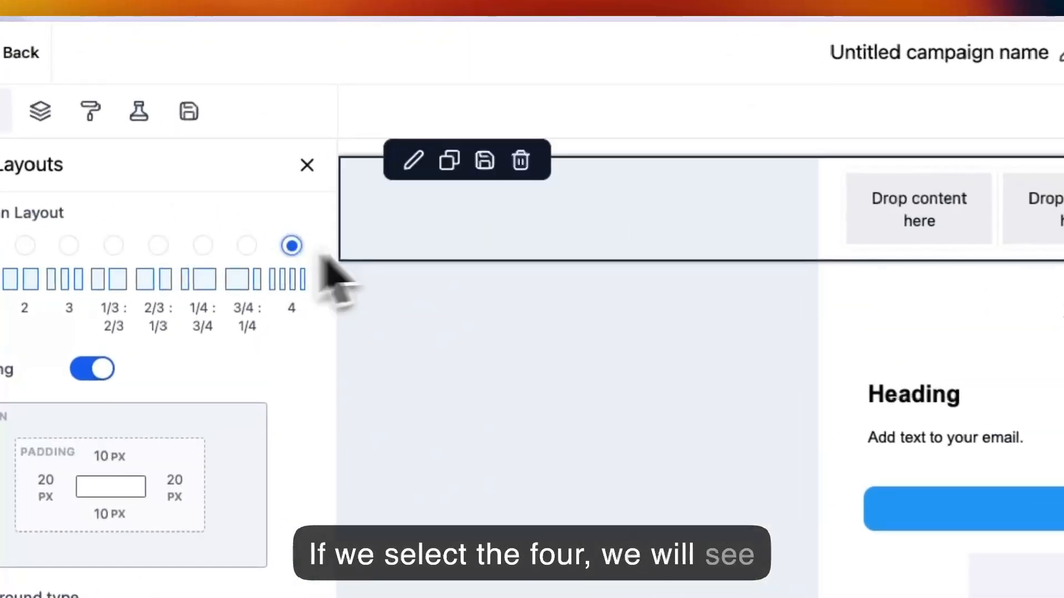
- Place an image element in the first column of the four-column section
{"action": "left_click", "coordinate": [48, 112]}
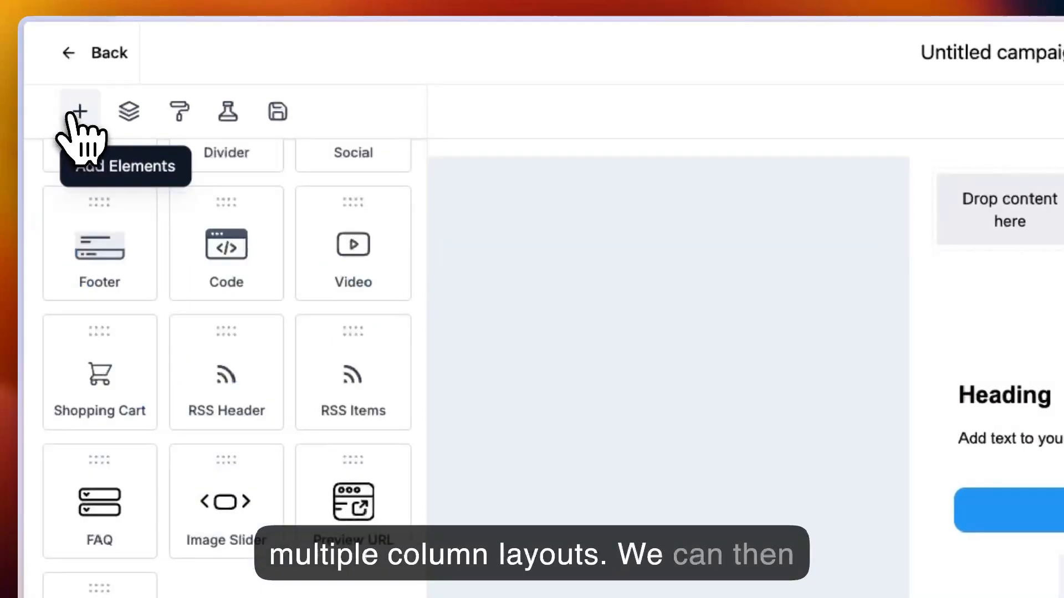
{"action": "scroll", "coordinate": [296, 423], "scroll_direction": "up", "scroll_amount": 5}
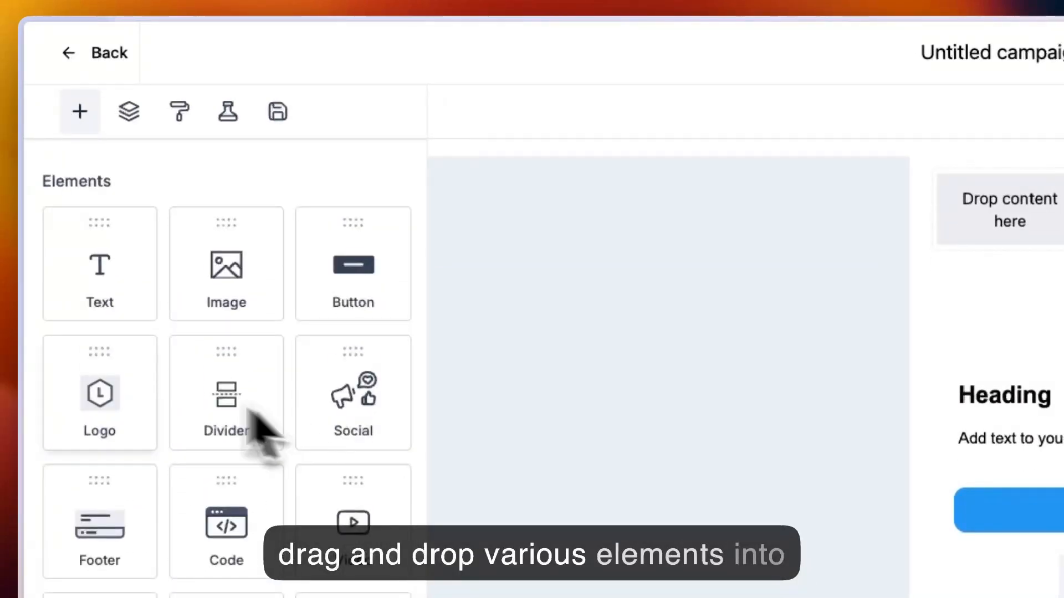
{"action": "left_click_drag", "start_coordinate": [220, 279], "coordinate": [978, 235]}
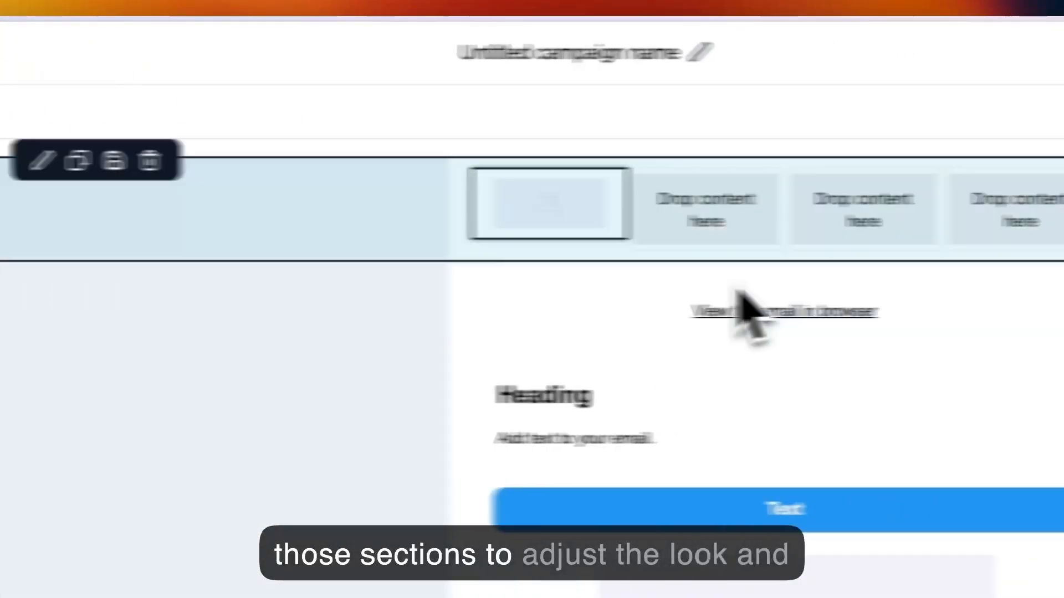
{"action": "left_click", "coordinate": [400, 234]}
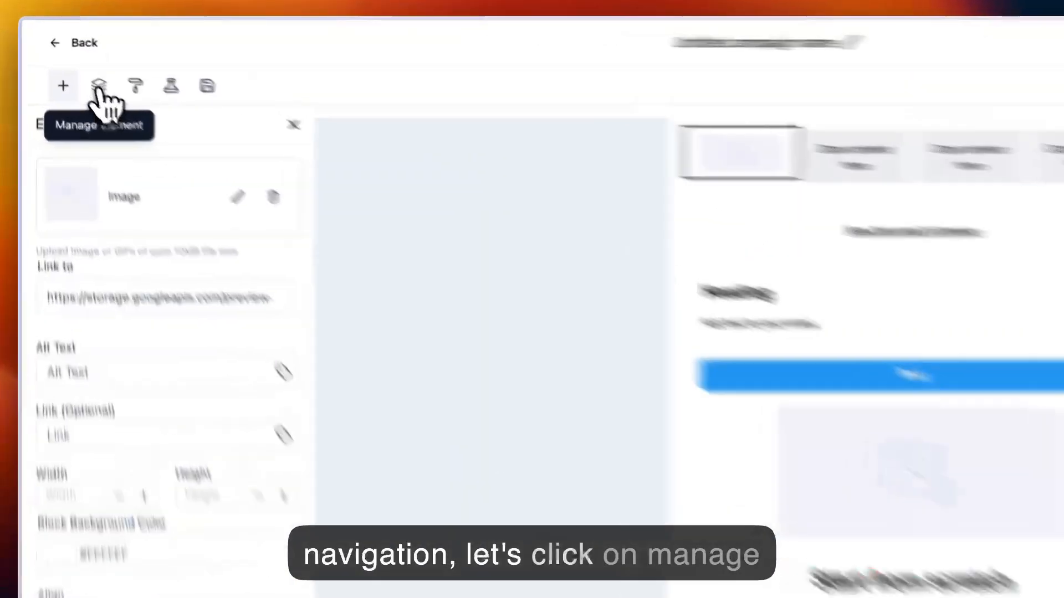
- Expand the first section and its first column in the element manager and toggle the image's mobile visibility
{"action": "left_click", "coordinate": [73, 64]}
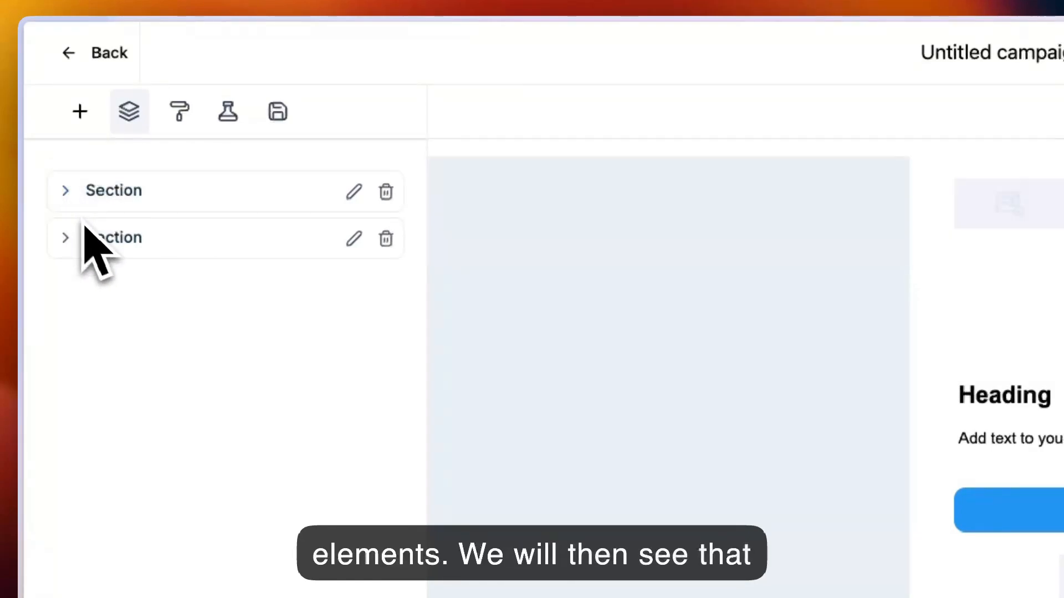
{"action": "left_click", "coordinate": [67, 200]}
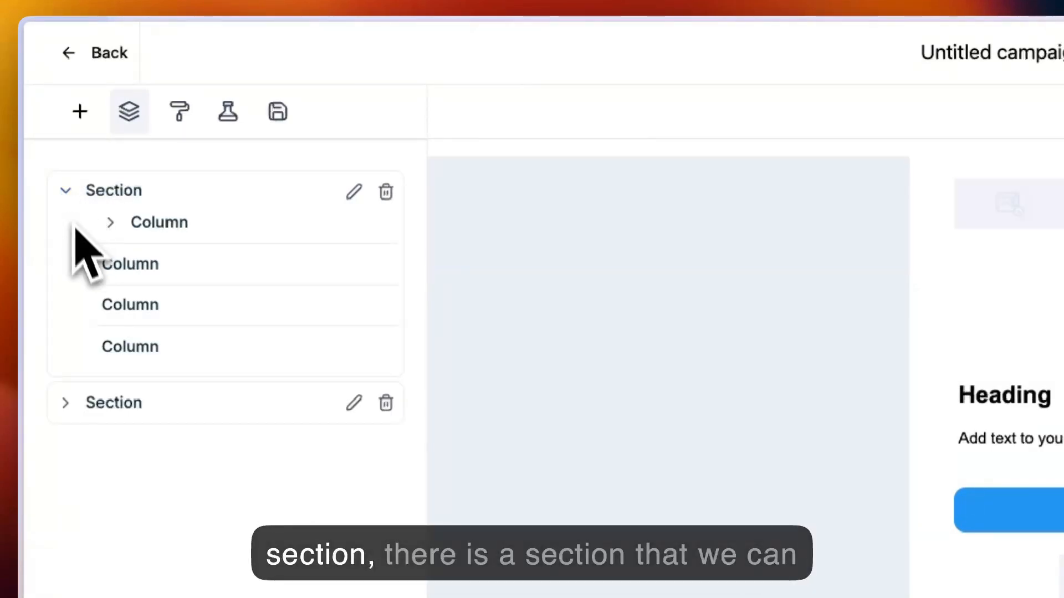
{"action": "left_click", "coordinate": [112, 224]}
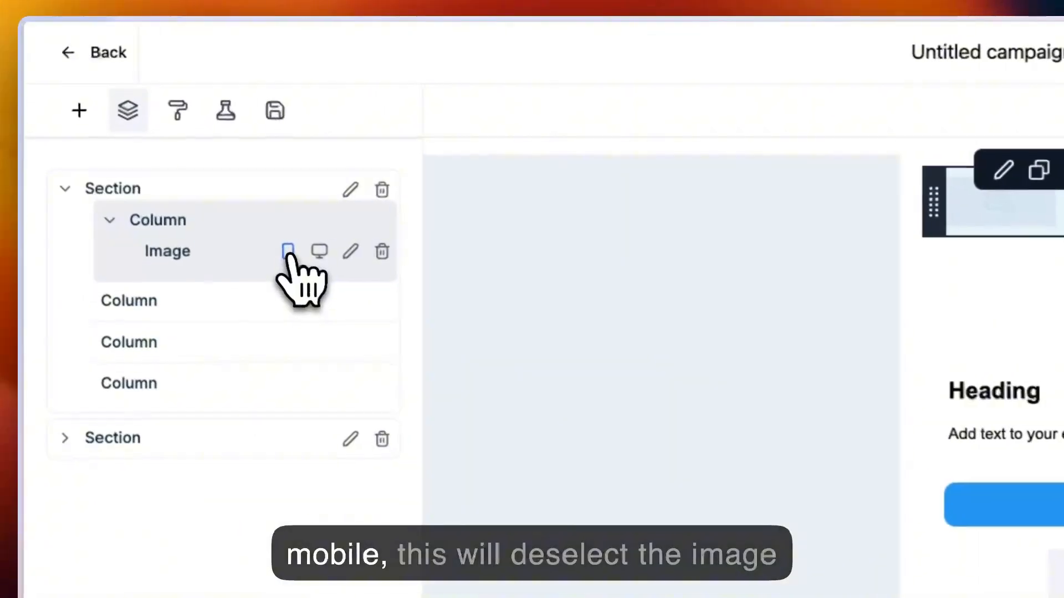
{"action": "left_click", "coordinate": [154, 135]}
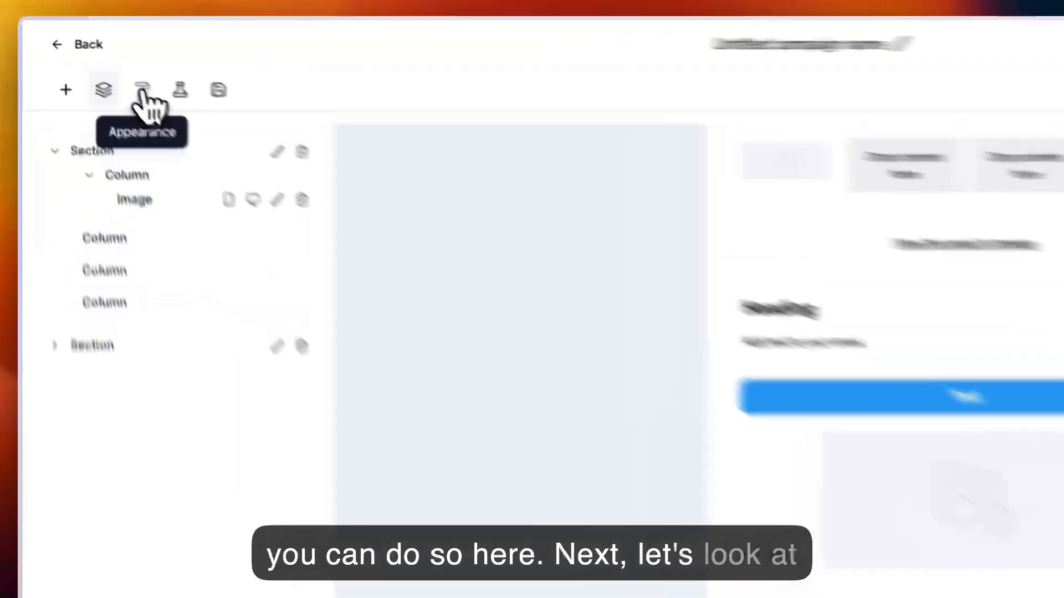
- Examine the template, button and divider options in the email's appearance settings
{"action": "left_click", "coordinate": [98, 64]}
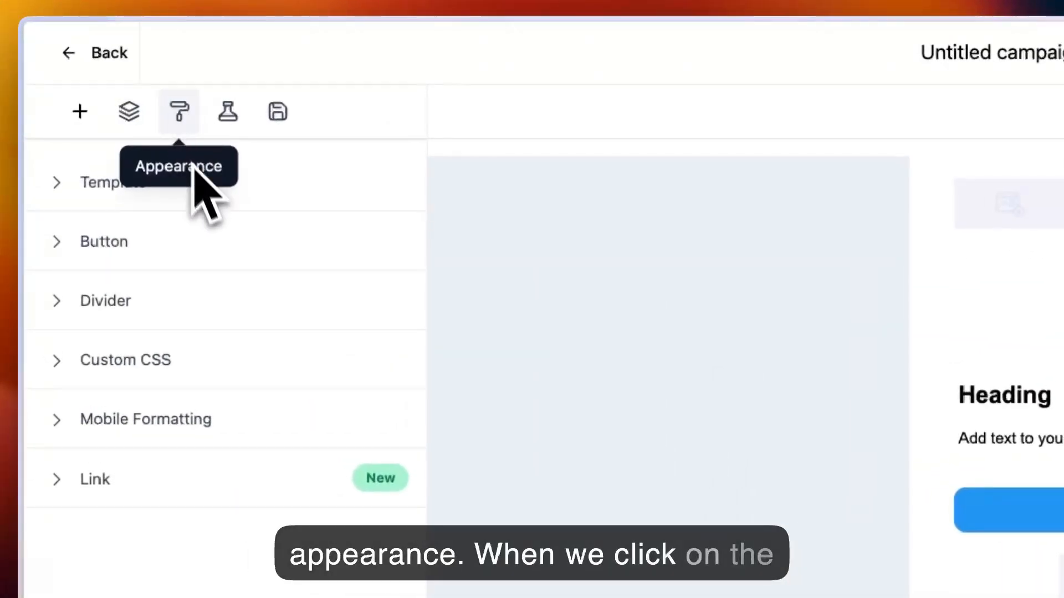
{"action": "left_click", "coordinate": [62, 206]}
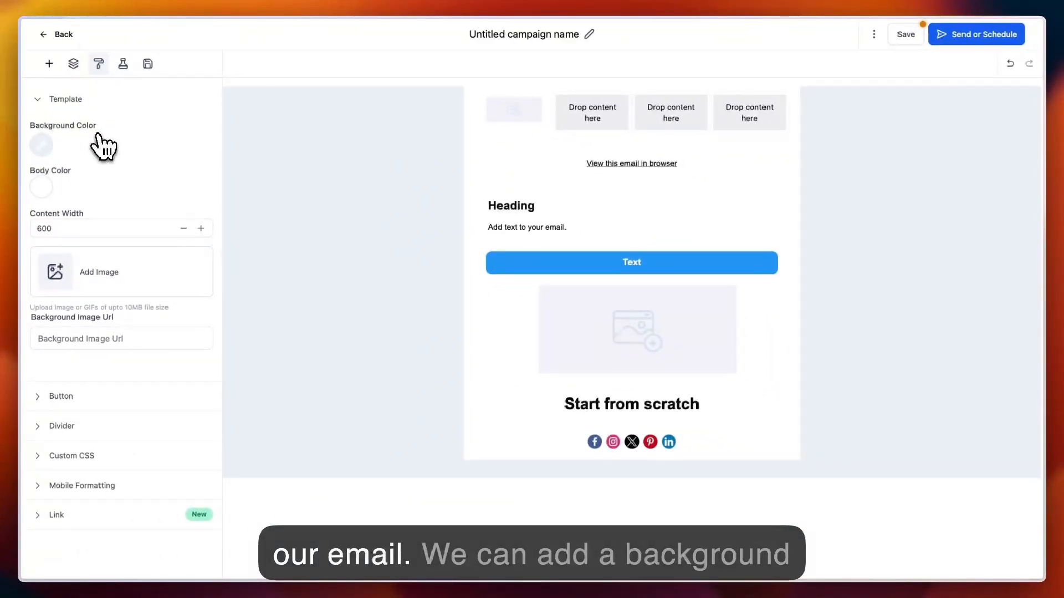
{"action": "left_click", "coordinate": [69, 339]}
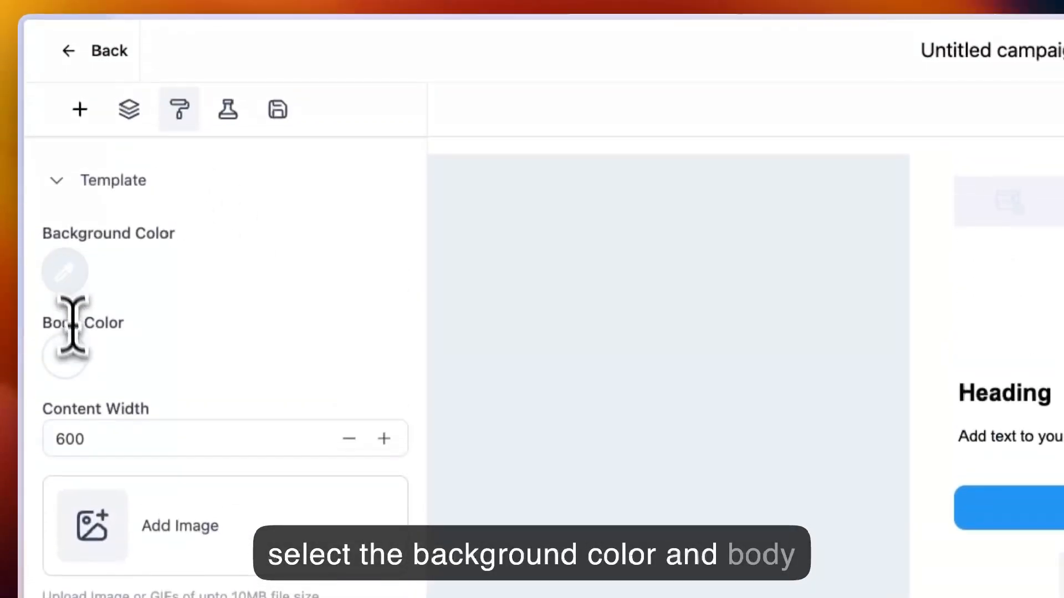
{"action": "left_click", "coordinate": [60, 181]}
{"action": "left_click", "coordinate": [75, 243]}
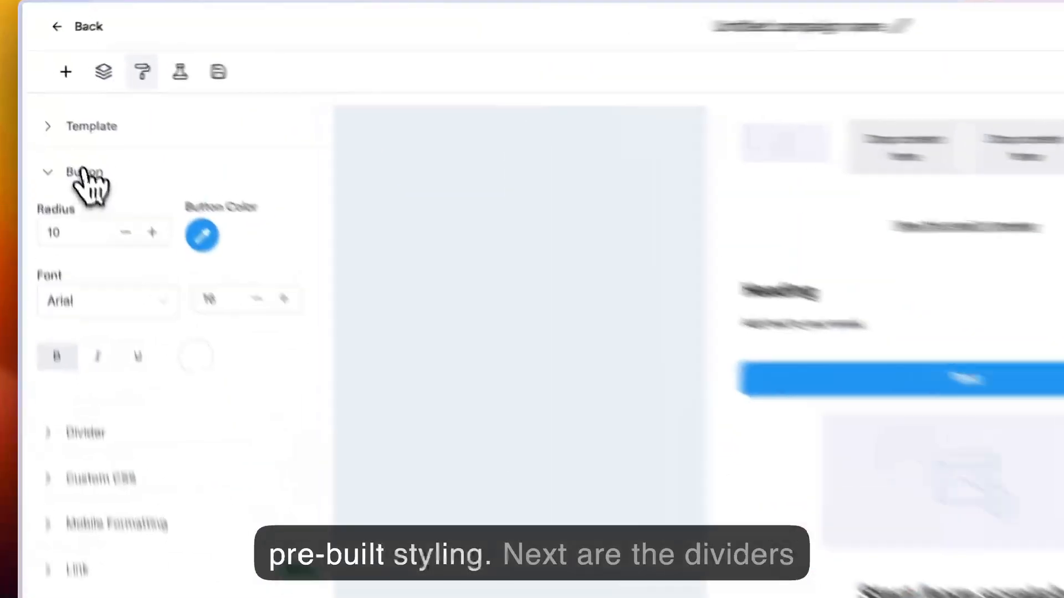
{"action": "left_click", "coordinate": [61, 128]}
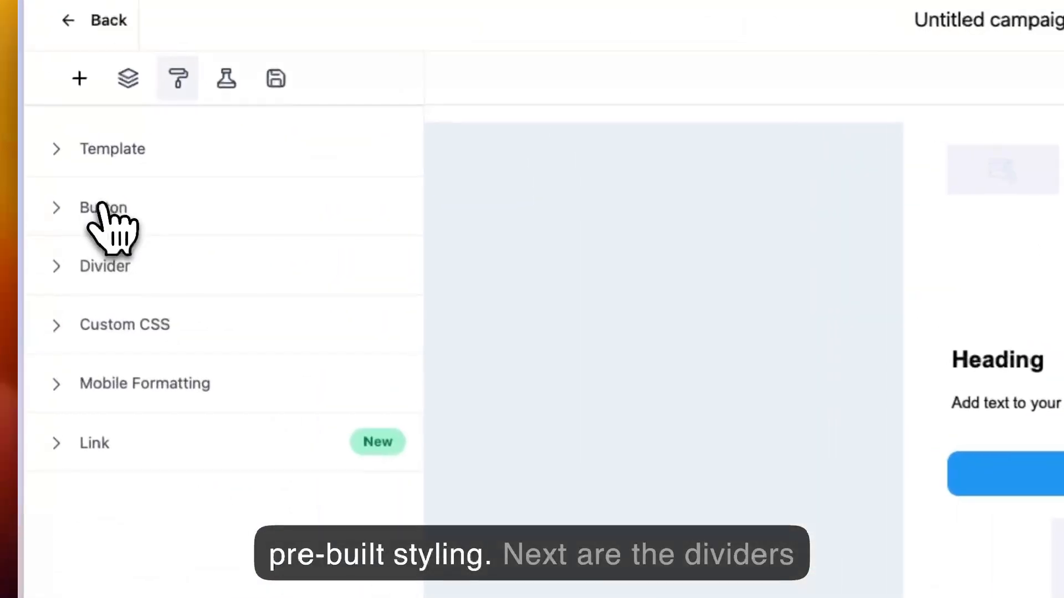
{"action": "left_click", "coordinate": [61, 158]}
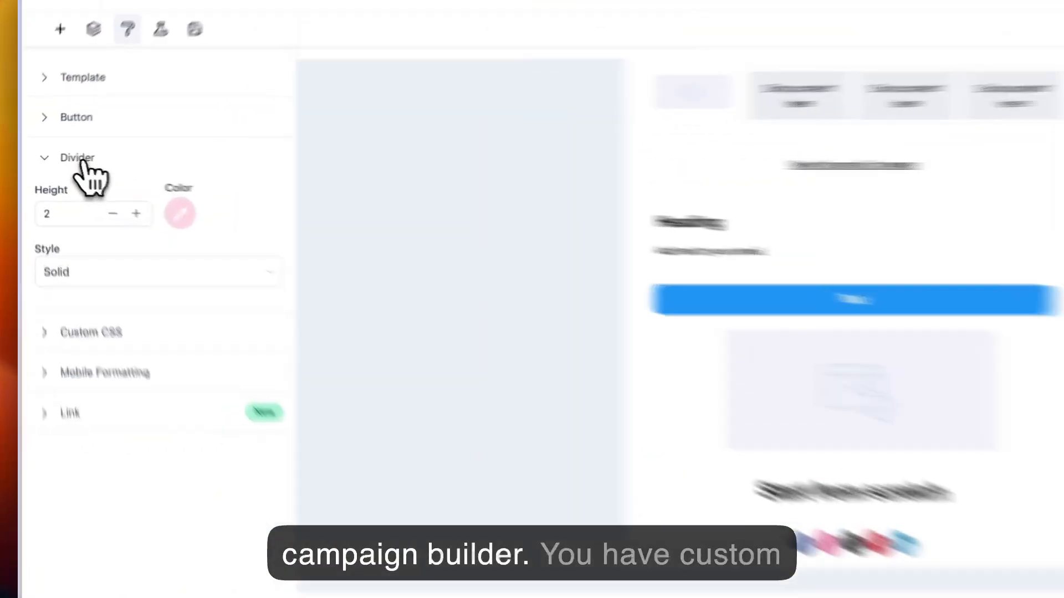
{"action": "left_click", "coordinate": [63, 159]}
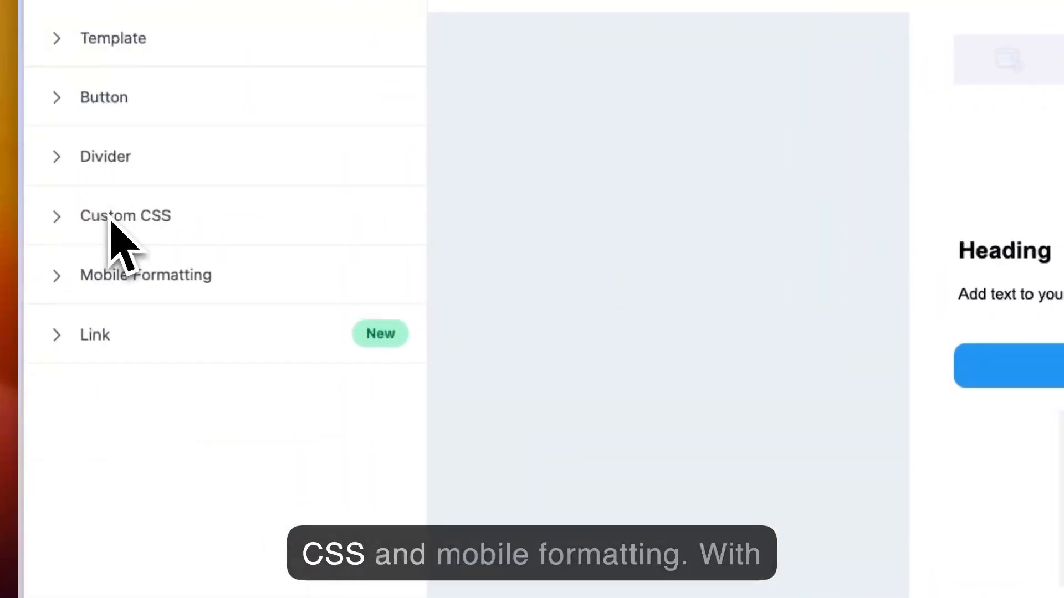
- Enable mobile formatting for Heading H1 in the appearance settings and view the link style options
{"action": "left_click", "coordinate": [127, 275]}
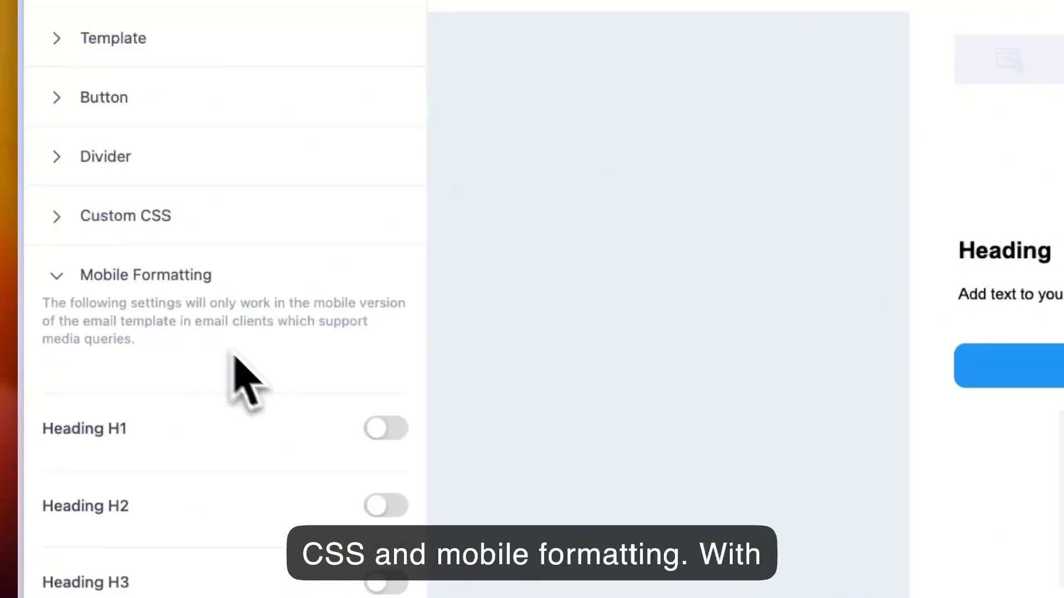
{"action": "left_click", "coordinate": [387, 430]}
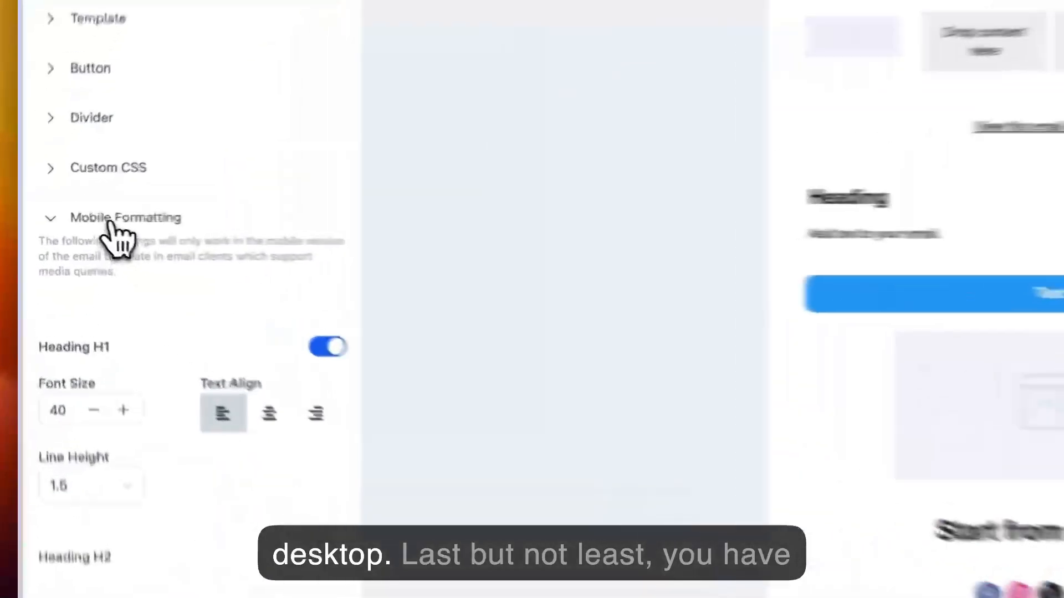
{"action": "left_click", "coordinate": [71, 219]}
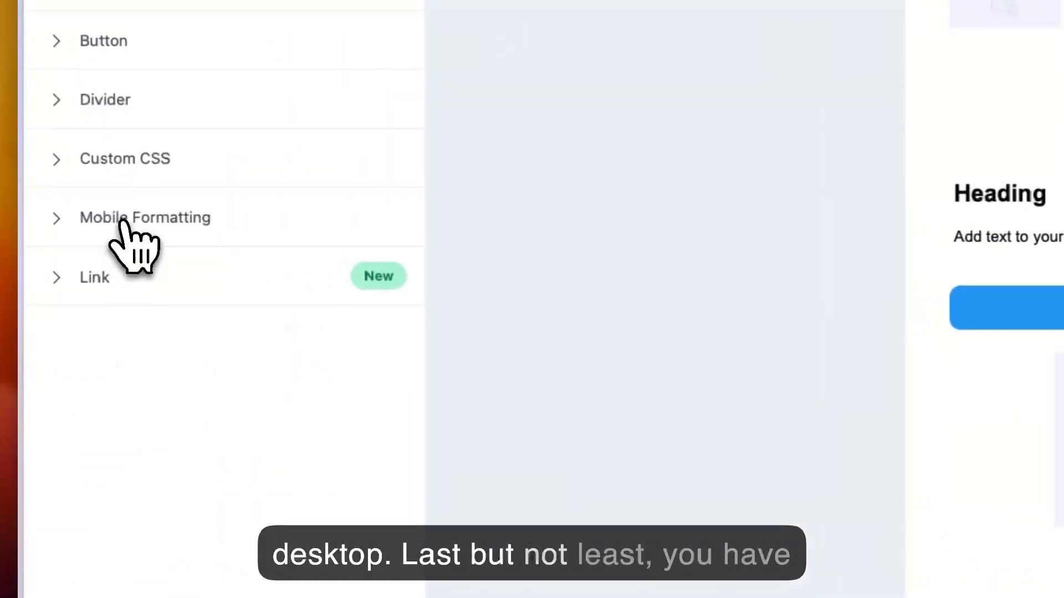
{"action": "left_click", "coordinate": [83, 280]}
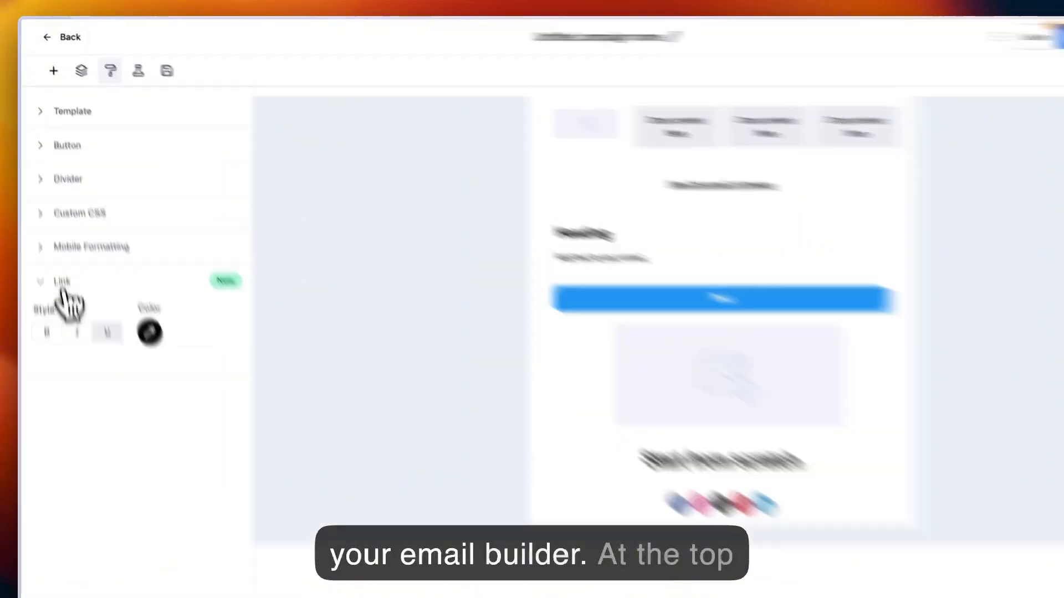
{"action": "left_click", "coordinate": [56, 247]}
- Enable A/B testing for the campaign and set the test type to Email Content
{"action": "left_click", "coordinate": [123, 63]}
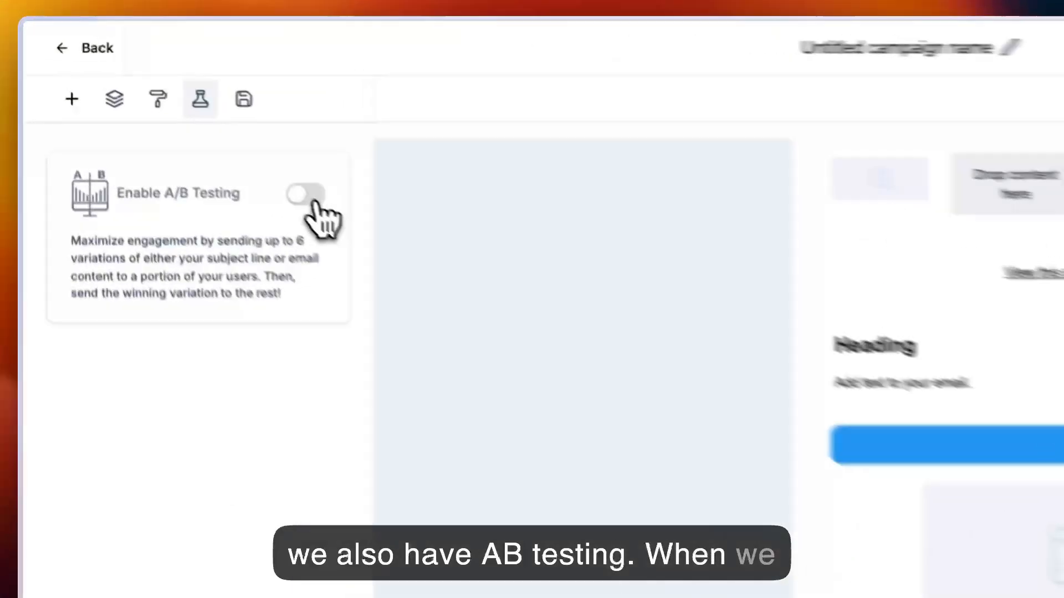
{"action": "left_click", "coordinate": [316, 206]}
{"action": "scroll", "coordinate": [230, 313], "scroll_direction": "down", "scroll_amount": 2}
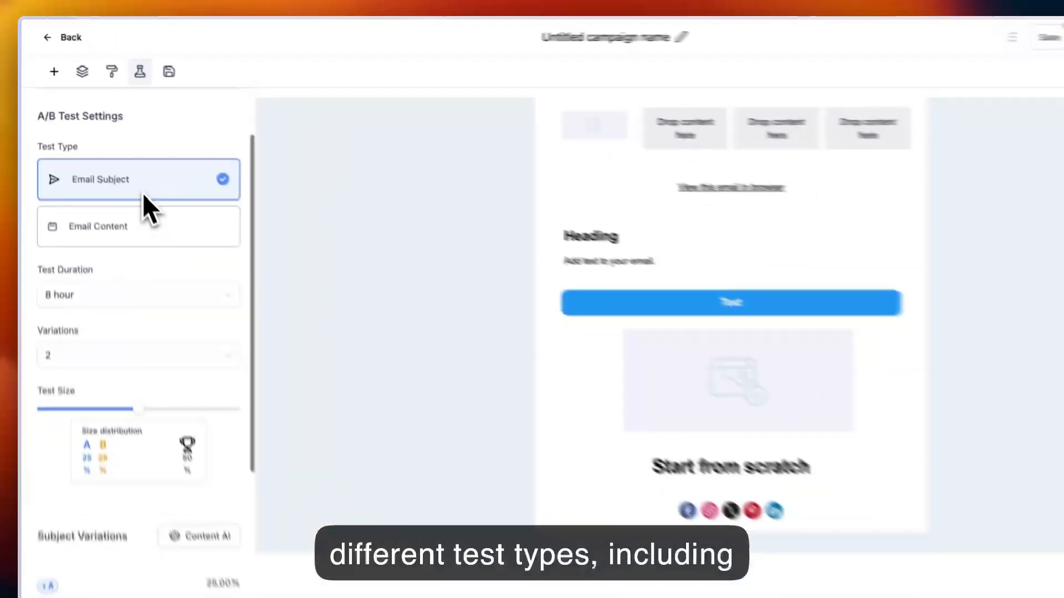
{"action": "left_click", "coordinate": [114, 231]}
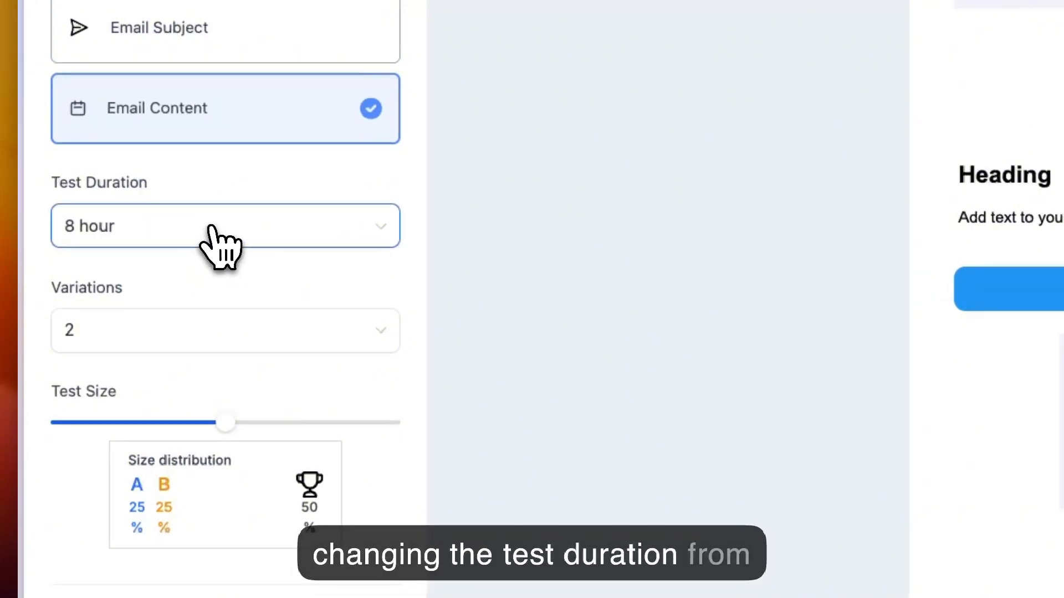
- Look through the A/B test's duration and variation choices and its test size control
{"action": "left_click", "coordinate": [212, 228]}
{"action": "left_click", "coordinate": [211, 230]}
{"action": "left_click", "coordinate": [195, 338]}
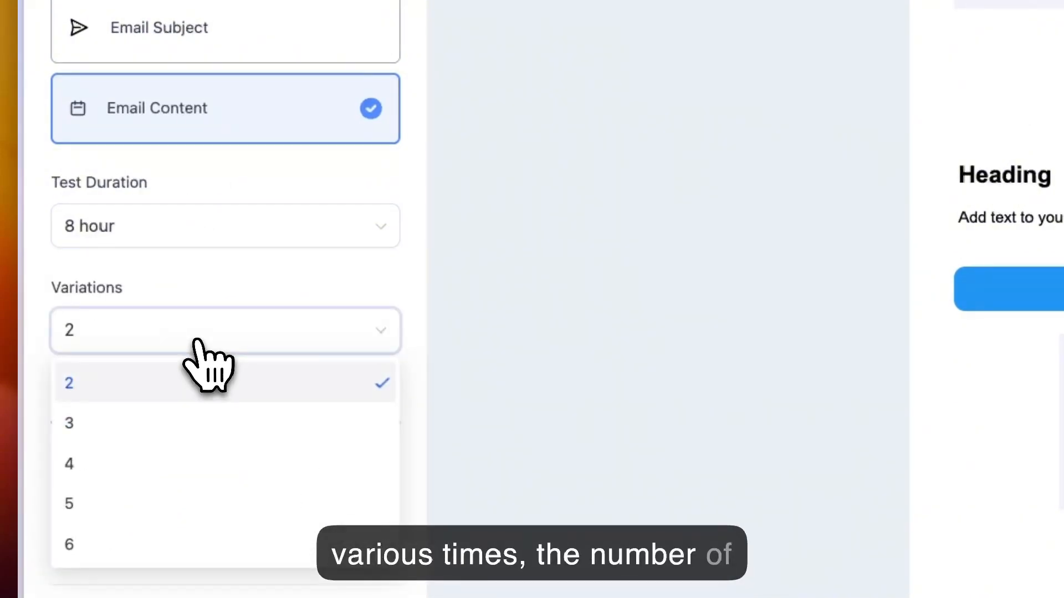
{"action": "left_click", "coordinate": [198, 341]}
{"action": "scroll", "coordinate": [200, 349], "scroll_direction": "down", "scroll_amount": 3}
{"action": "mouse_move", "coordinate": [236, 344]}
{"action": "left_mouse_down"}
{"action": "mouse_move", "coordinate": [145, 346]}
{"action": "mouse_move", "coordinate": [262, 346]}
{"action": "mouse_move", "coordinate": [227, 344]}
{"action": "left_mouse_up"}
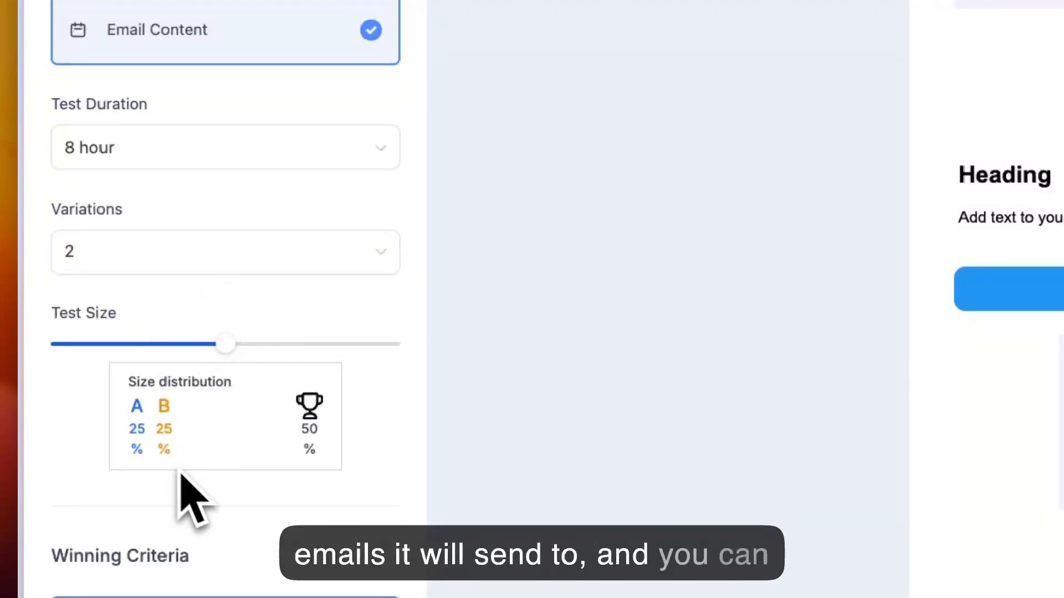
- Set the A/B test's winning criteria to Unique Click Rate
{"action": "scroll", "coordinate": [227, 493], "scroll_direction": "down", "scroll_amount": 5}
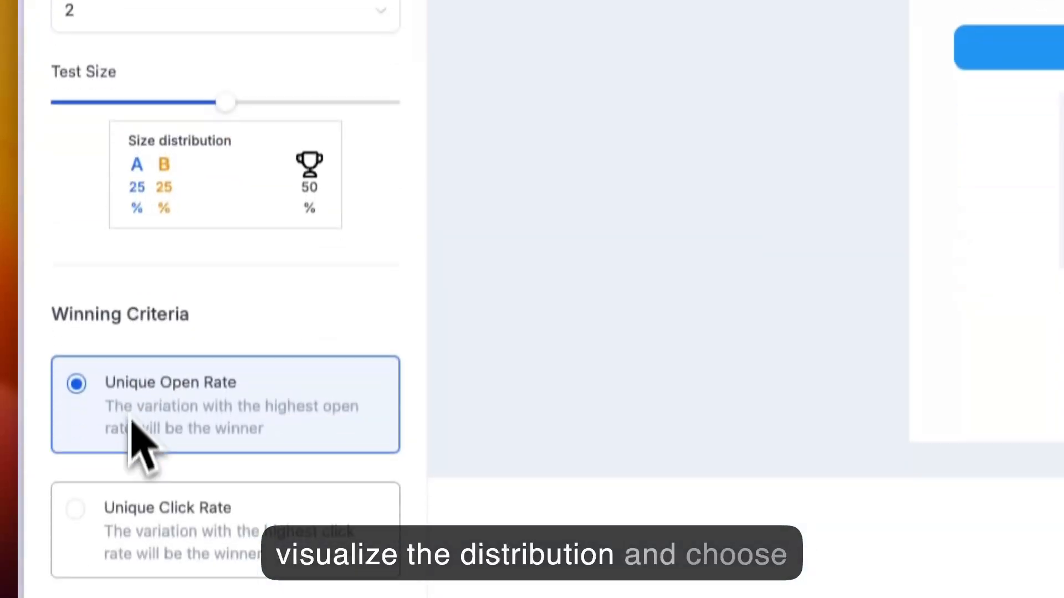
{"action": "left_click_drag", "start_coordinate": [52, 293], "coordinate": [191, 295]}
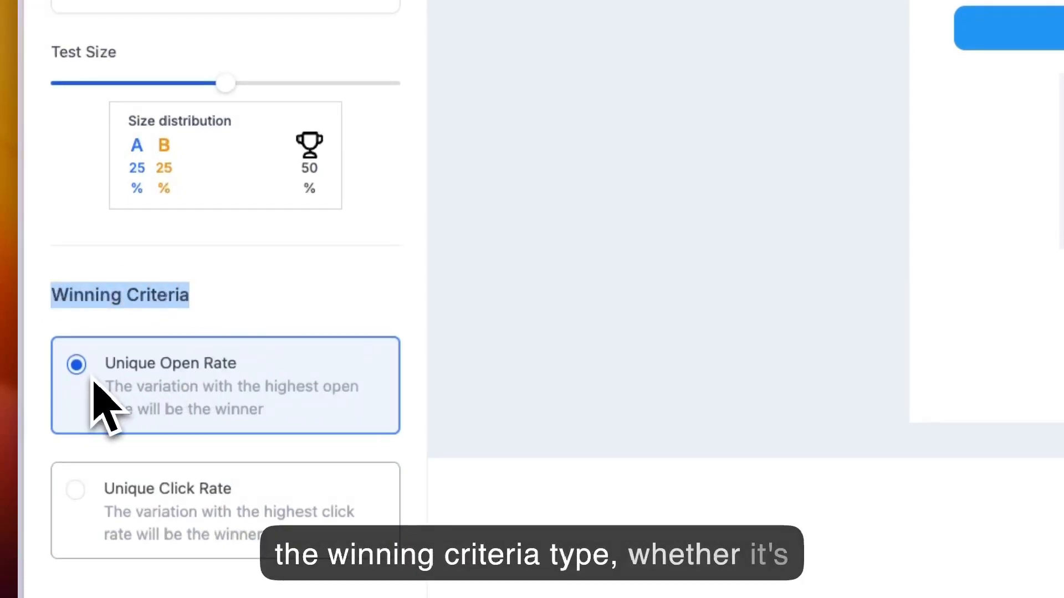
{"action": "left_click", "coordinate": [146, 504]}
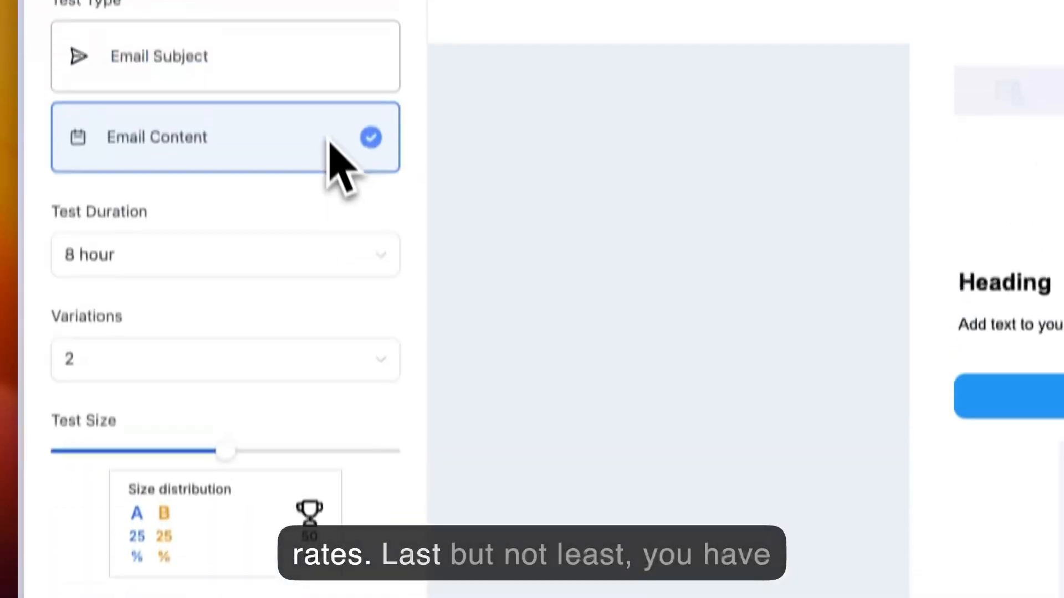
- Save the four-column section for reuse, insert the saved Section 1 below it and close its layout settings
{"action": "left_click", "coordinate": [280, 114]}
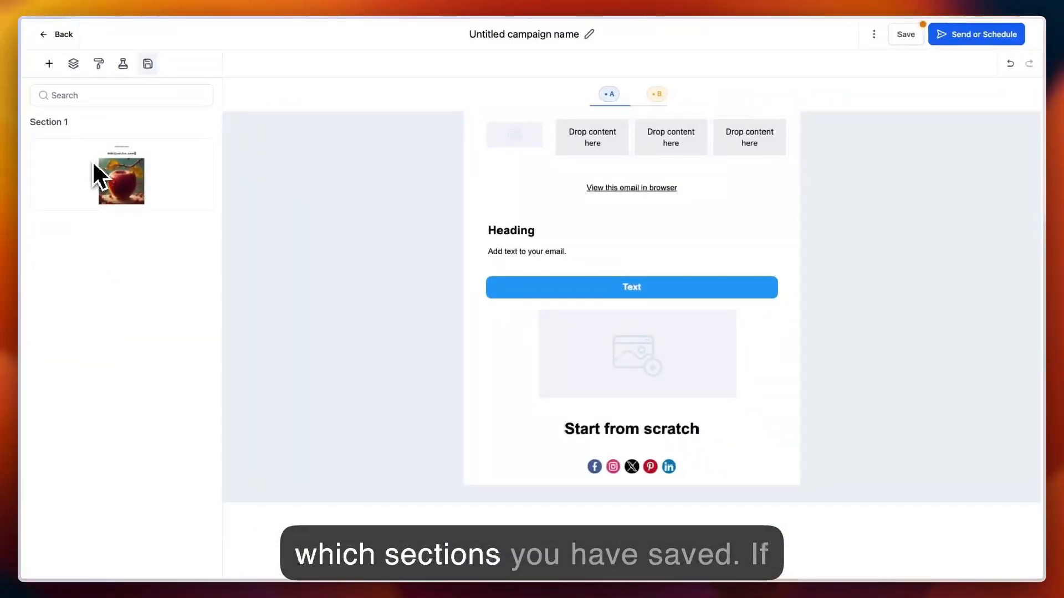
{"action": "mouse_move", "coordinate": [299, 139]}
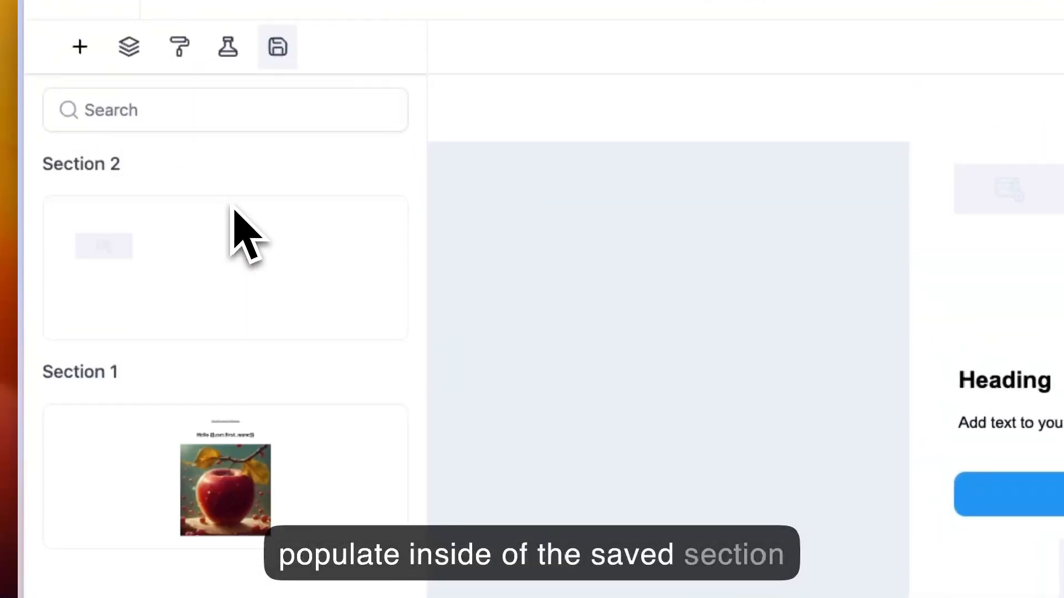
{"action": "left_click_drag", "start_coordinate": [210, 474], "coordinate": [887, 304]}
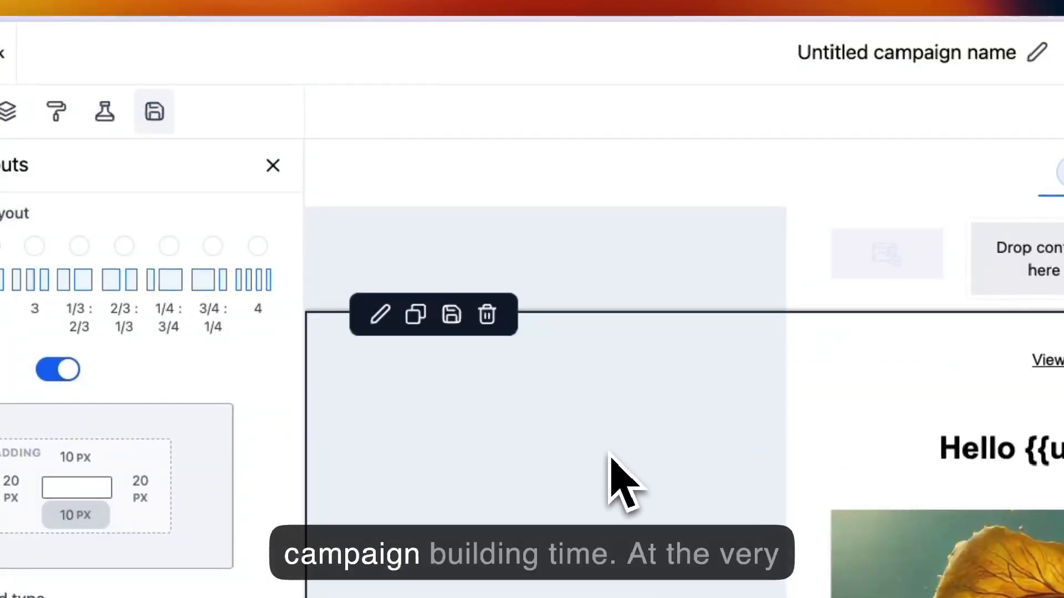
{"action": "left_click", "coordinate": [274, 168]}
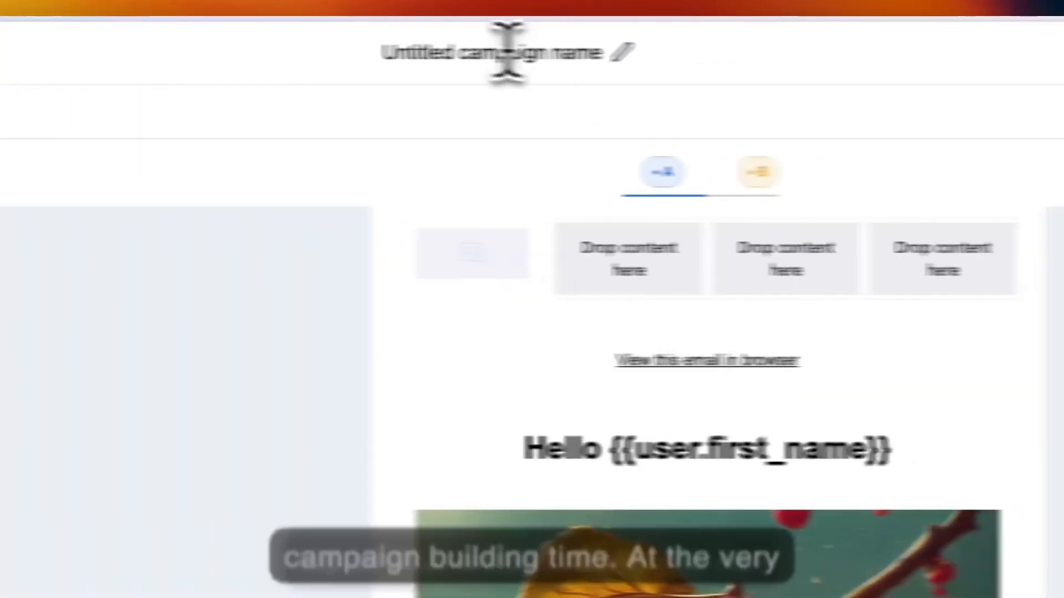
- Rename the campaign to "TEst" and save it
{"action": "left_click", "coordinate": [531, 53]}
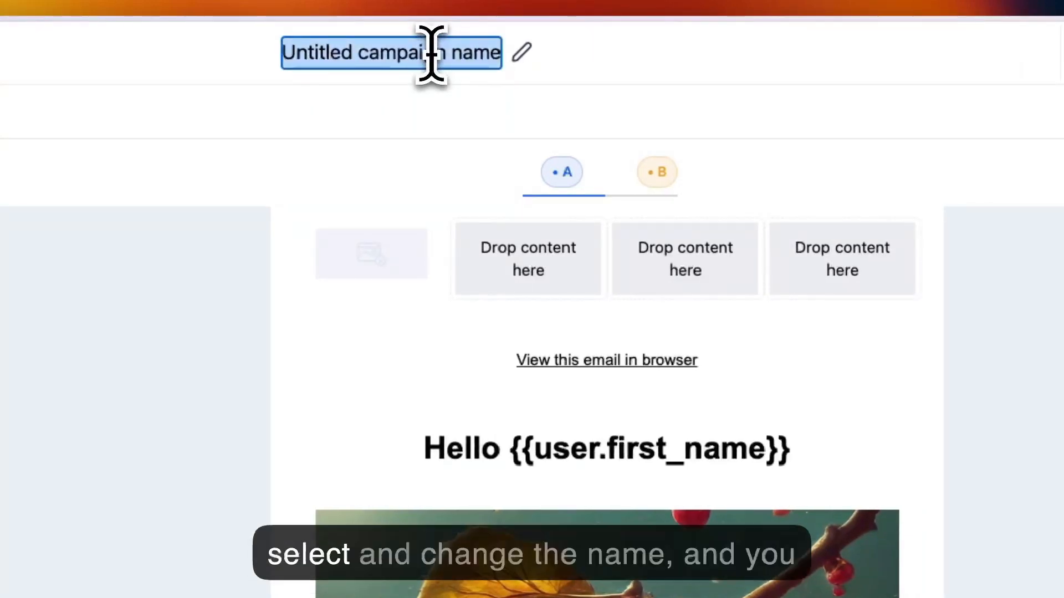
{"action": "type", "text": "TEst"}
{"action": "left_click", "coordinate": [493, 62]}
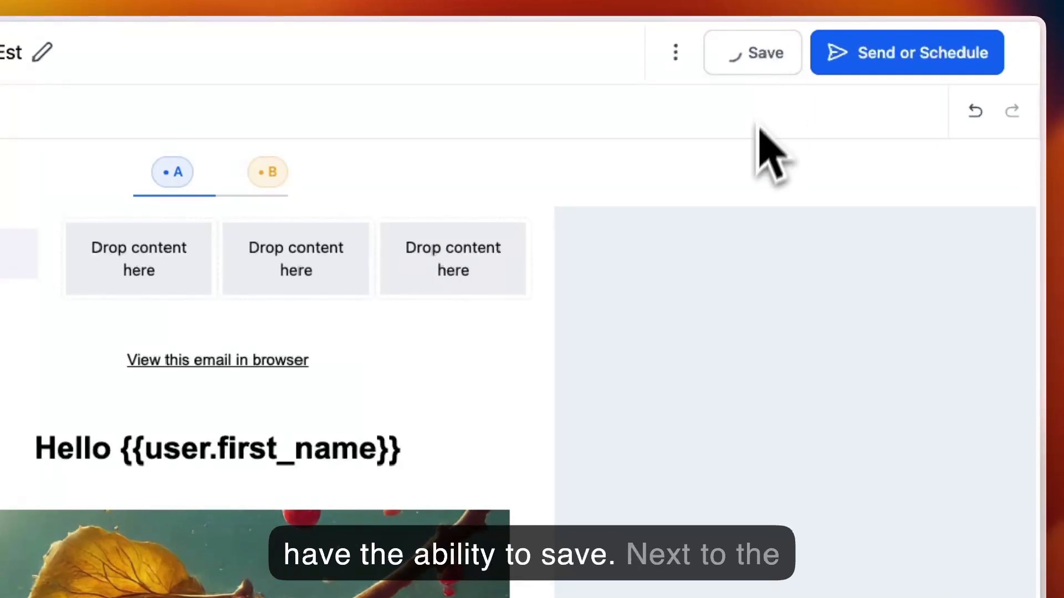
- Look at the campaign's file attachments dialog and close it
{"action": "left_click", "coordinate": [993, 65]}
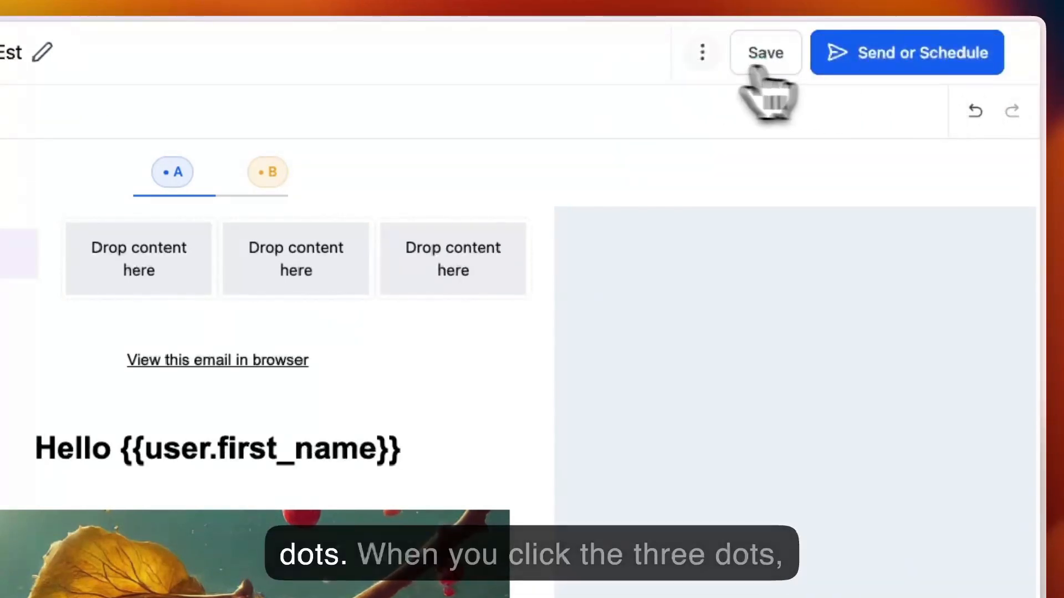
{"action": "left_click", "coordinate": [697, 55]}
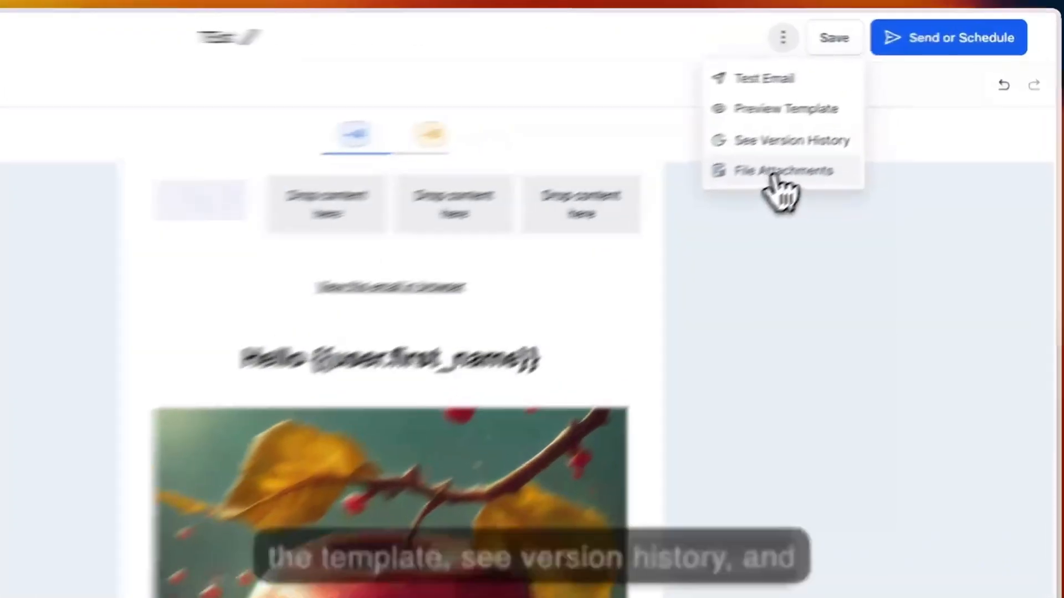
{"action": "left_click", "coordinate": [874, 117]}
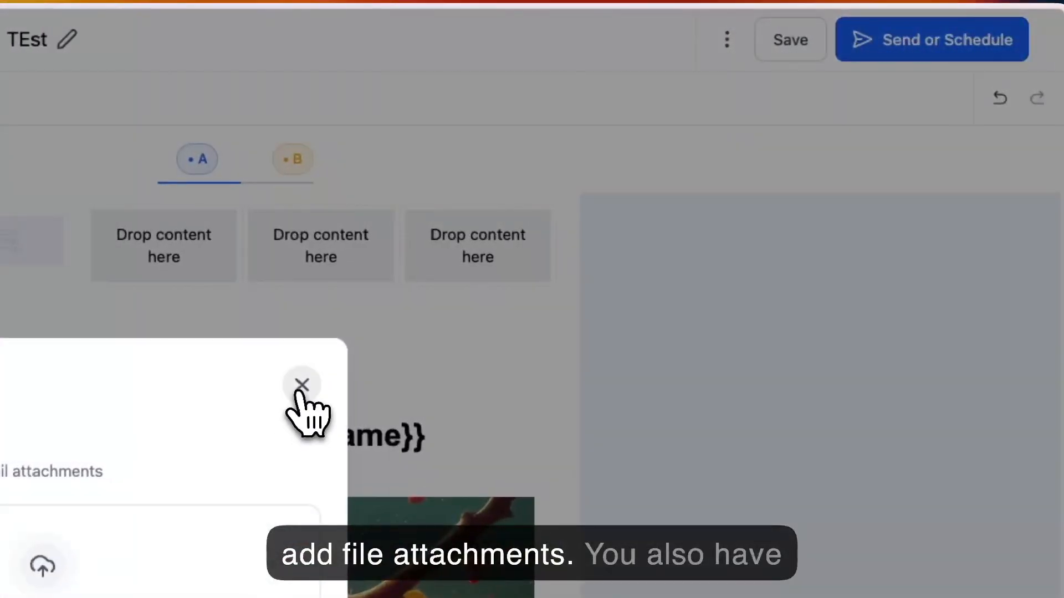
{"action": "left_click", "coordinate": [665, 207]}
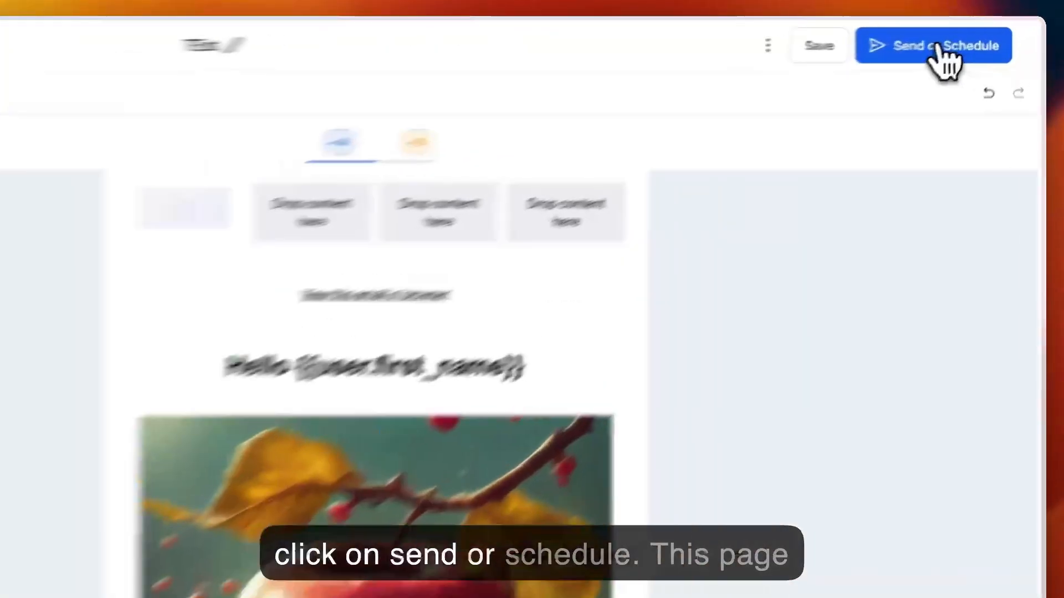
- Open the campaign's sending page and check the Send Now option's sender email field for verified addresses, leaving it blank
{"action": "left_click", "coordinate": [981, 34]}
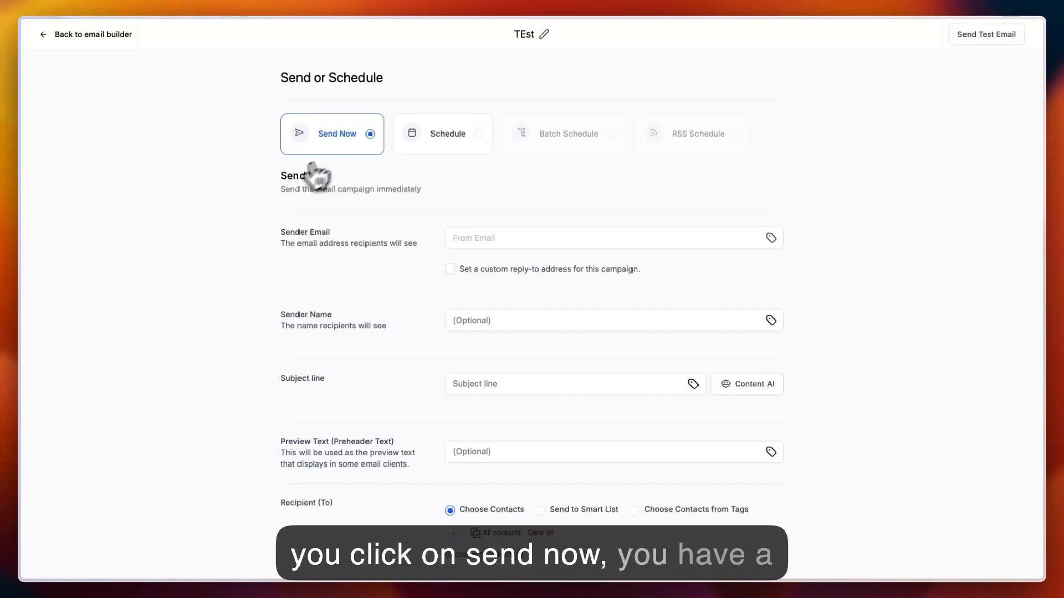
{"action": "scroll", "coordinate": [247, 233], "scroll_direction": "down", "scroll_amount": 3}
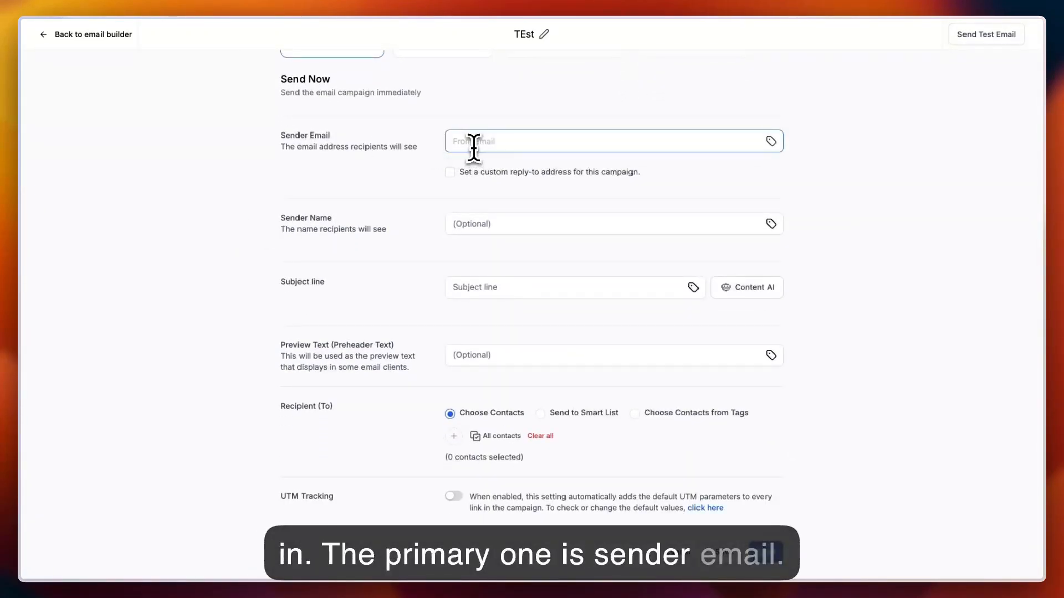
{"action": "type", "text": "y"}
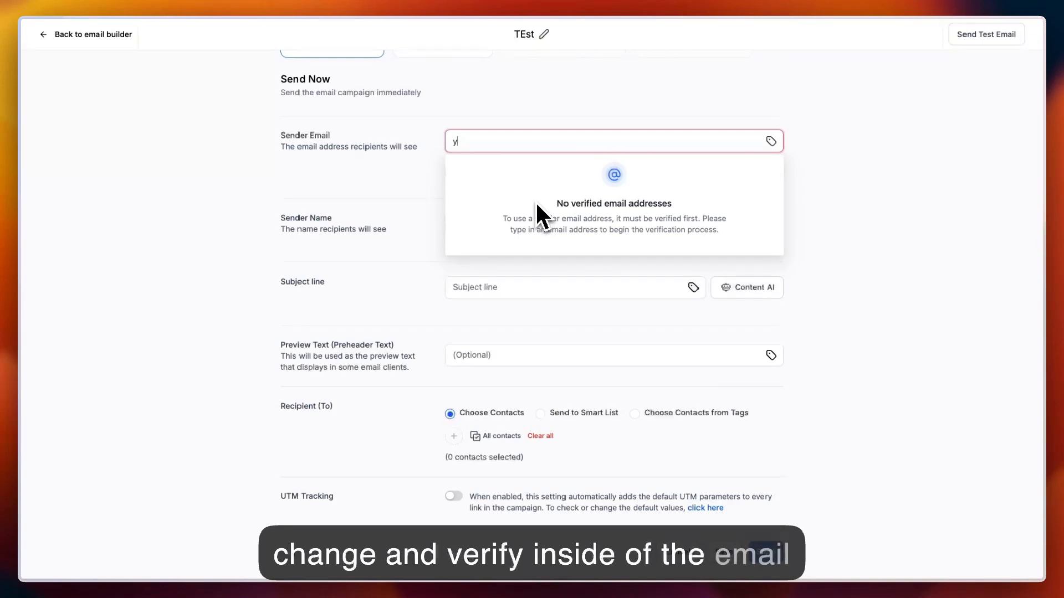
{"action": "key", "text": "BackSpace"}
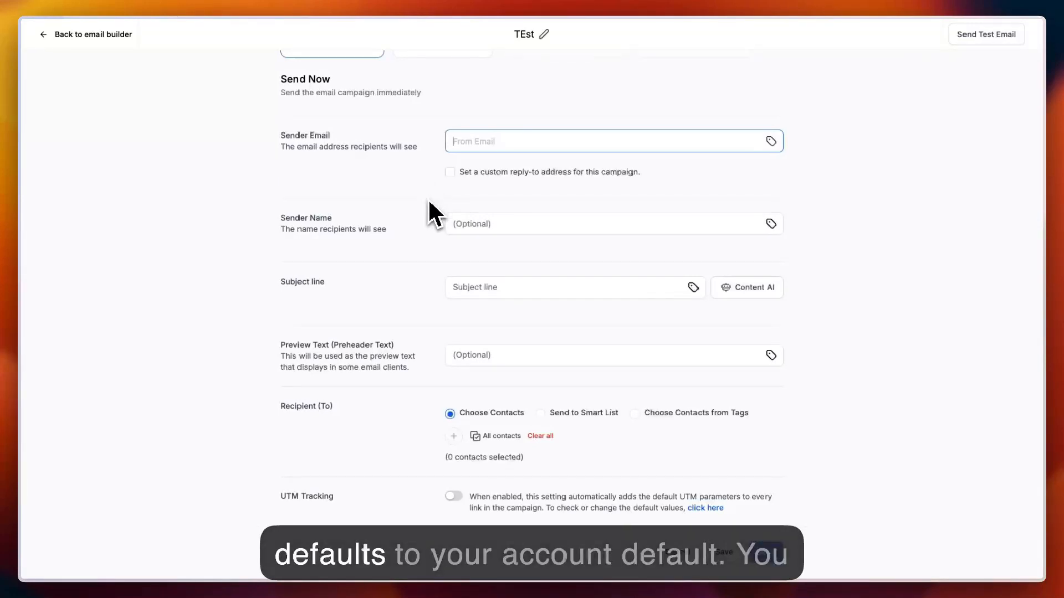
- Look through the sender name, subject line and preview text fields of the Send Now form
{"action": "scroll", "coordinate": [429, 212], "scroll_direction": "down", "scroll_amount": 1}
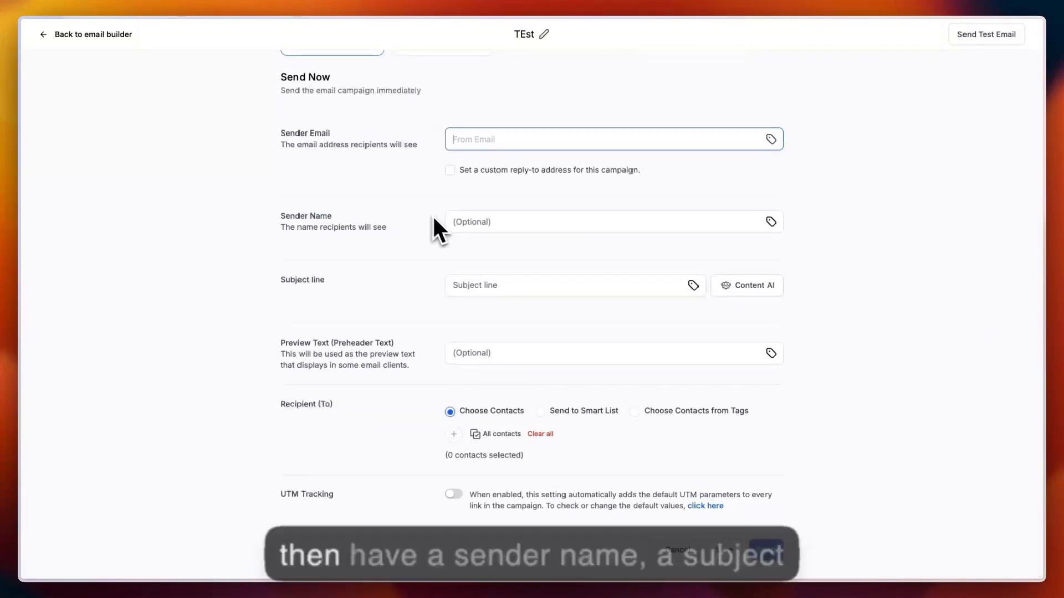
{"action": "left_click", "coordinate": [503, 223]}
{"action": "left_click", "coordinate": [474, 286]}
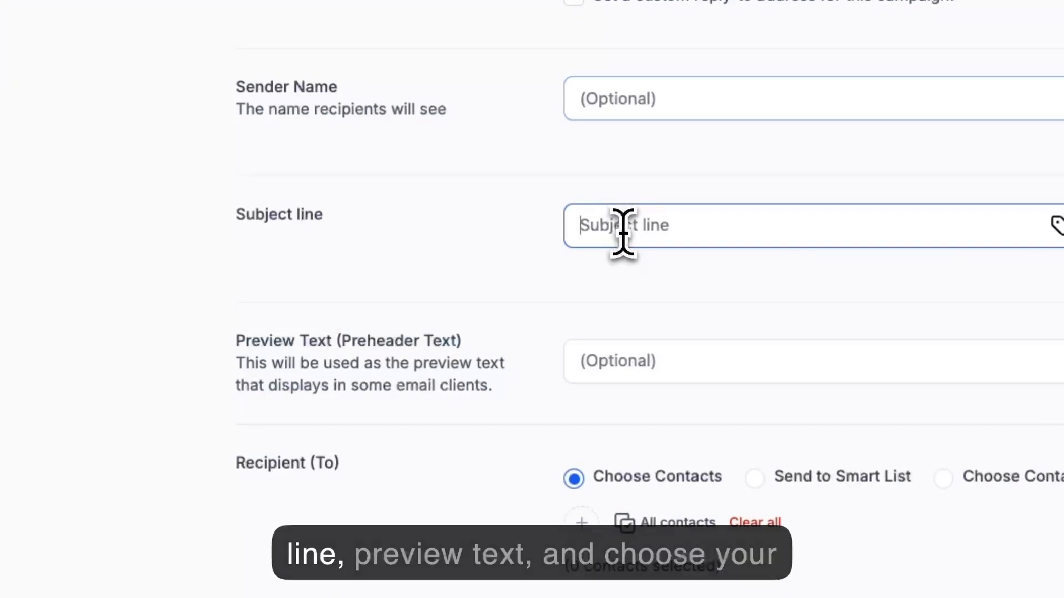
{"action": "left_click", "coordinate": [665, 363]}
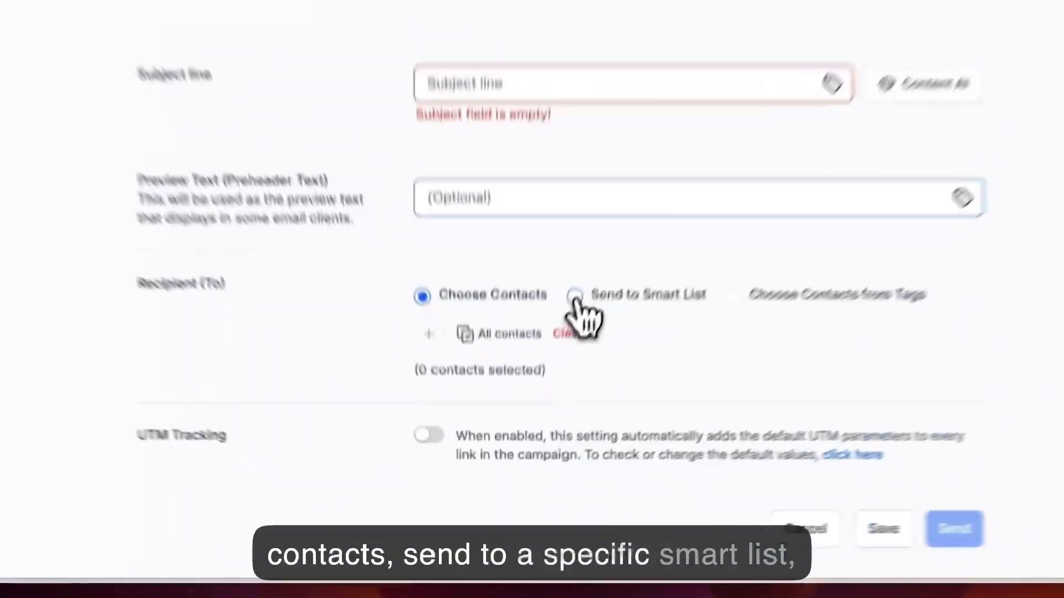
- Set the recipients to Choose Contacts from Tags and check the contact picker
{"action": "left_click", "coordinate": [575, 296]}
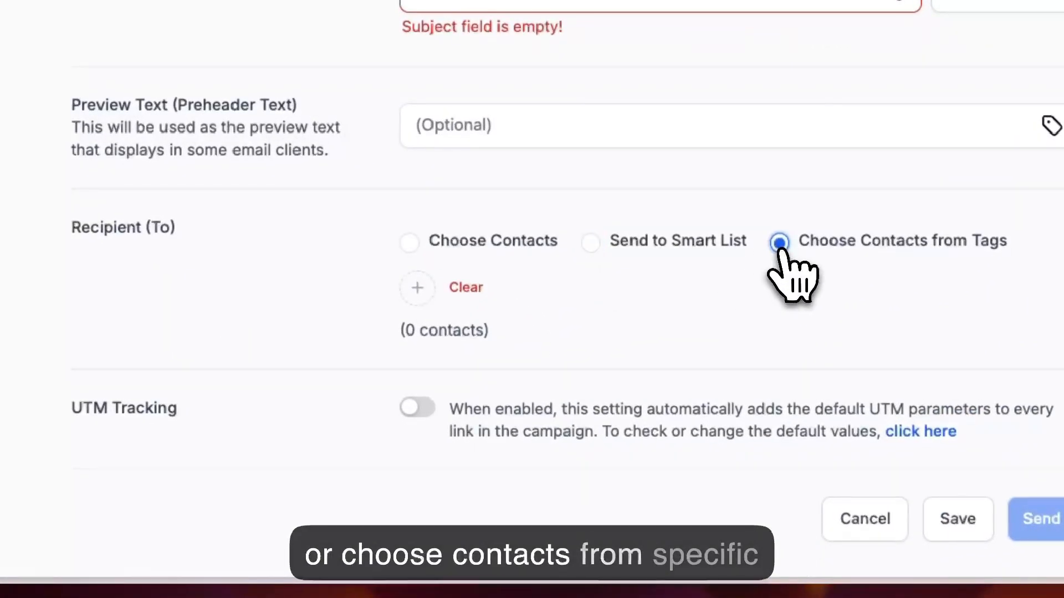
{"action": "left_click", "coordinate": [417, 289]}
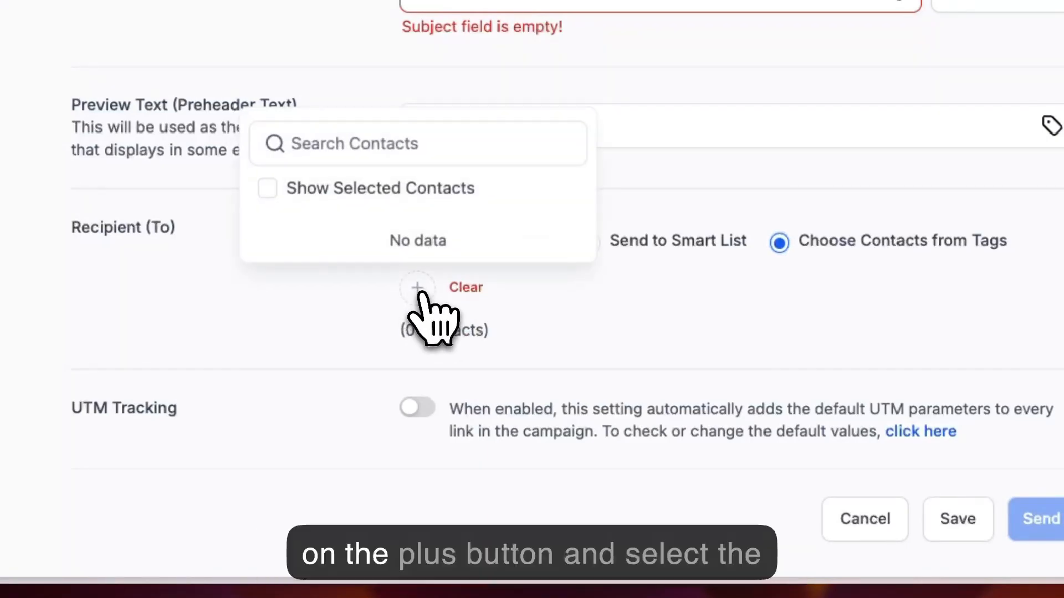
{"action": "left_click", "coordinate": [341, 324]}
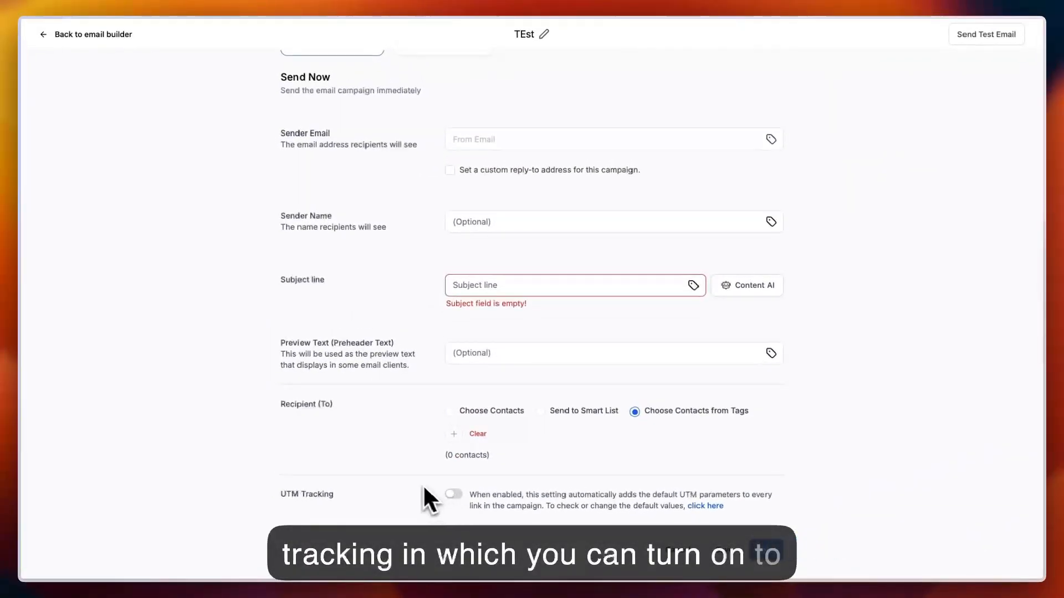
- Switch the campaign from immediate sending to Schedule and look at its date and time choices
{"action": "scroll", "coordinate": [237, 488], "scroll_direction": "up", "scroll_amount": 3}
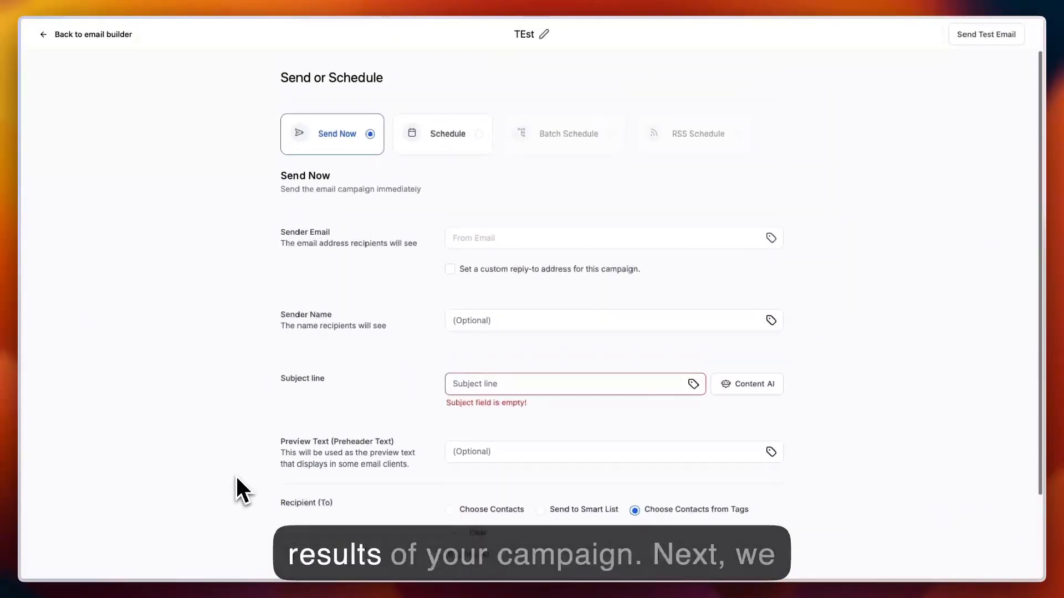
{"action": "left_click", "coordinate": [452, 142]}
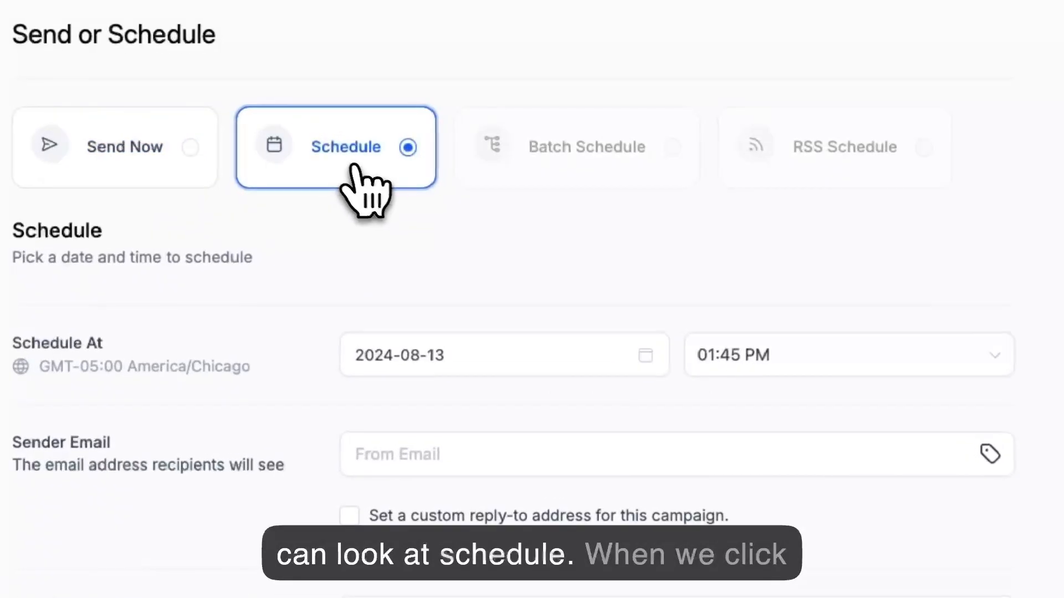
{"action": "left_click", "coordinate": [385, 361]}
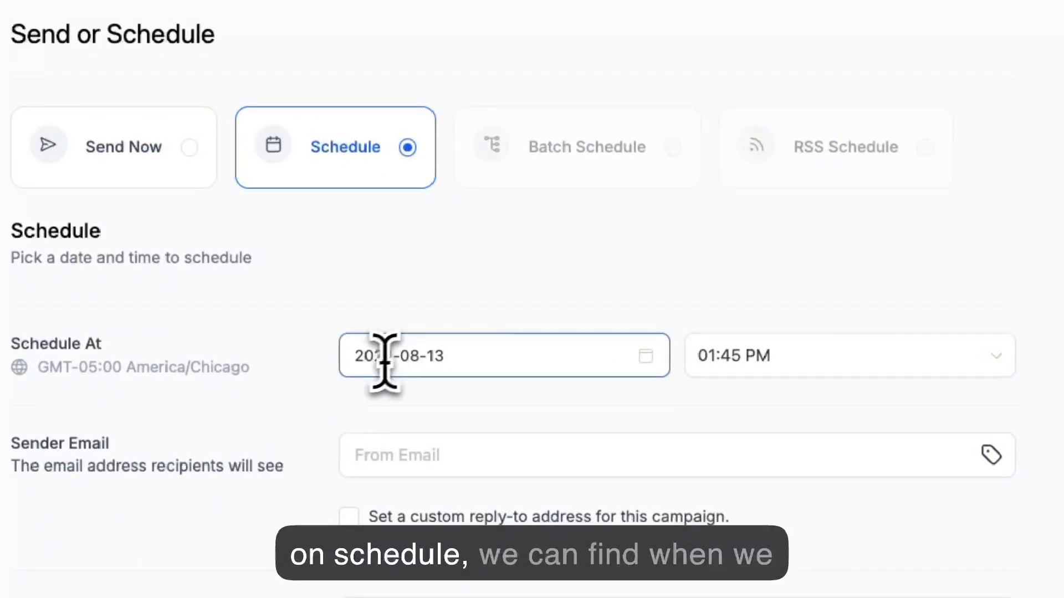
{"action": "left_click", "coordinate": [433, 363]}
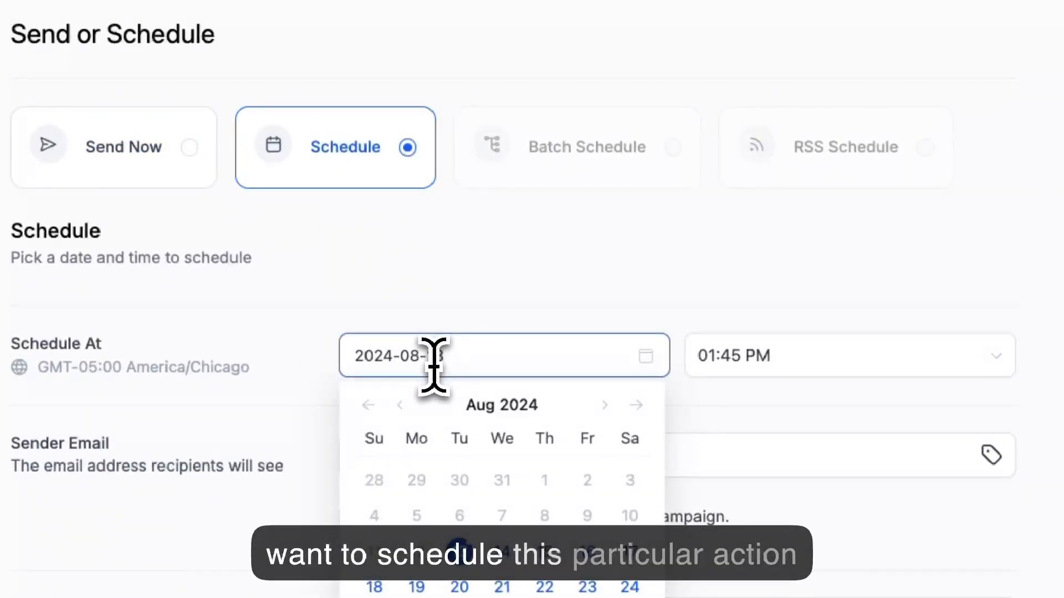
{"action": "left_click", "coordinate": [542, 309]}
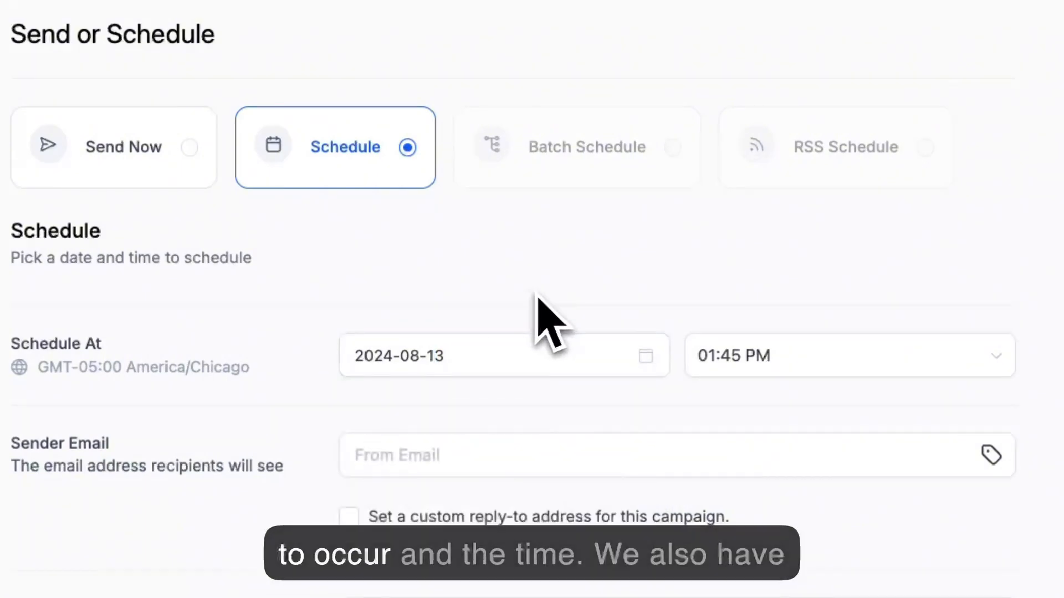
{"action": "left_click", "coordinate": [784, 358]}
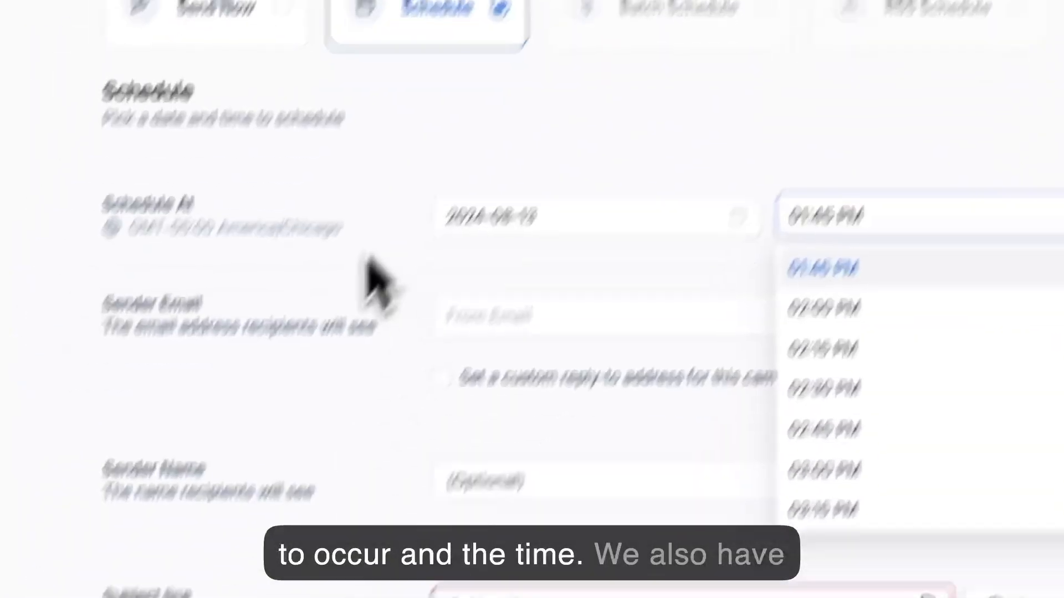
{"action": "left_click", "coordinate": [371, 270]}
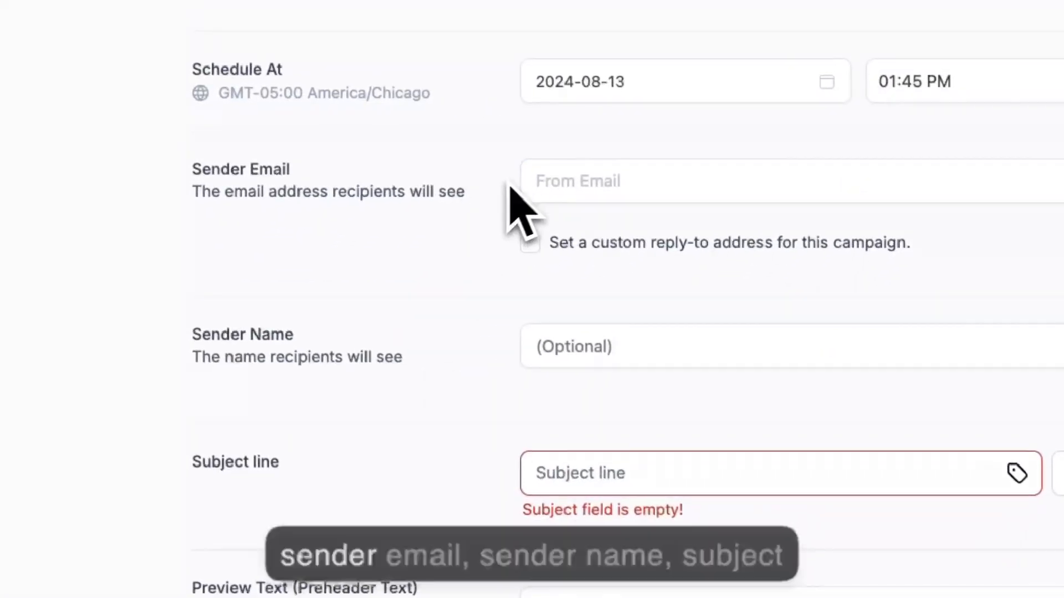
- Look through the remaining scheduling fields and the test email form, closing the form without sending
{"action": "scroll", "coordinate": [398, 412], "scroll_direction": "down", "scroll_amount": 2}
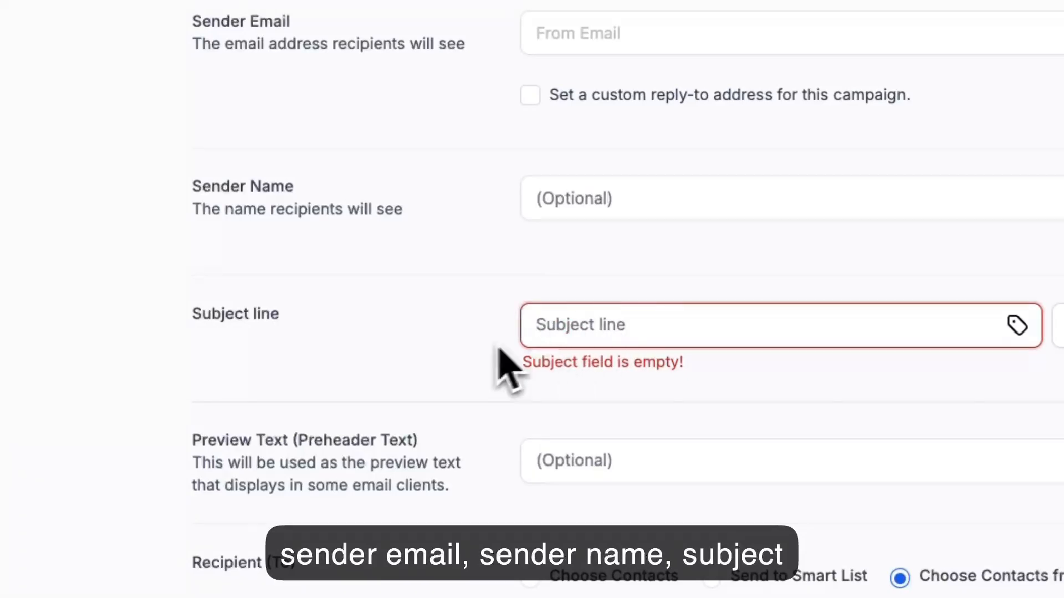
{"action": "scroll", "coordinate": [493, 354], "scroll_direction": "down", "scroll_amount": 2}
{"action": "scroll", "coordinate": [523, 427], "scroll_direction": "down", "scroll_amount": 1}
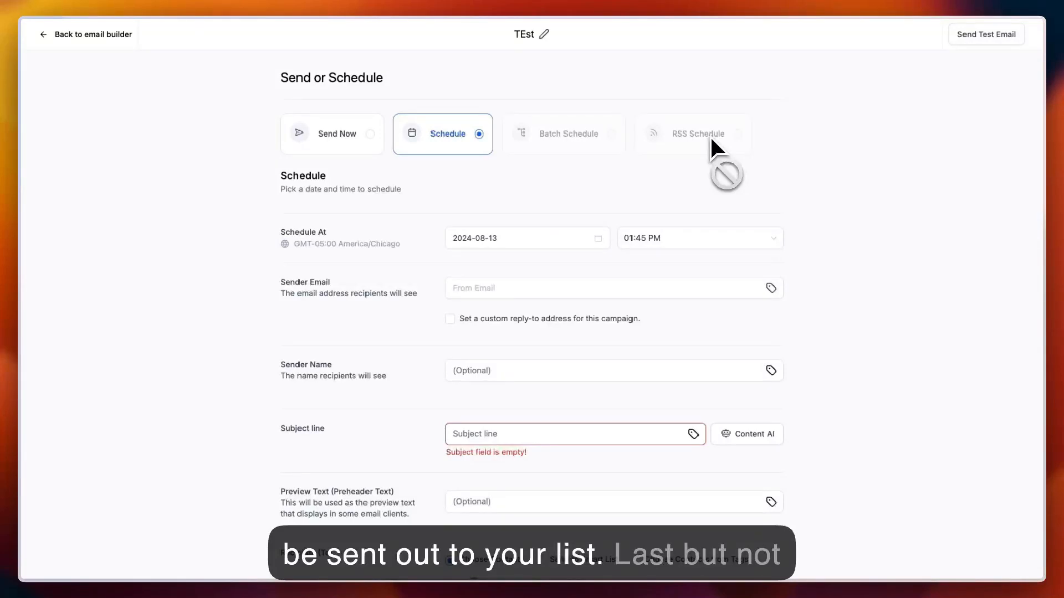
{"action": "left_click", "coordinate": [974, 35]}
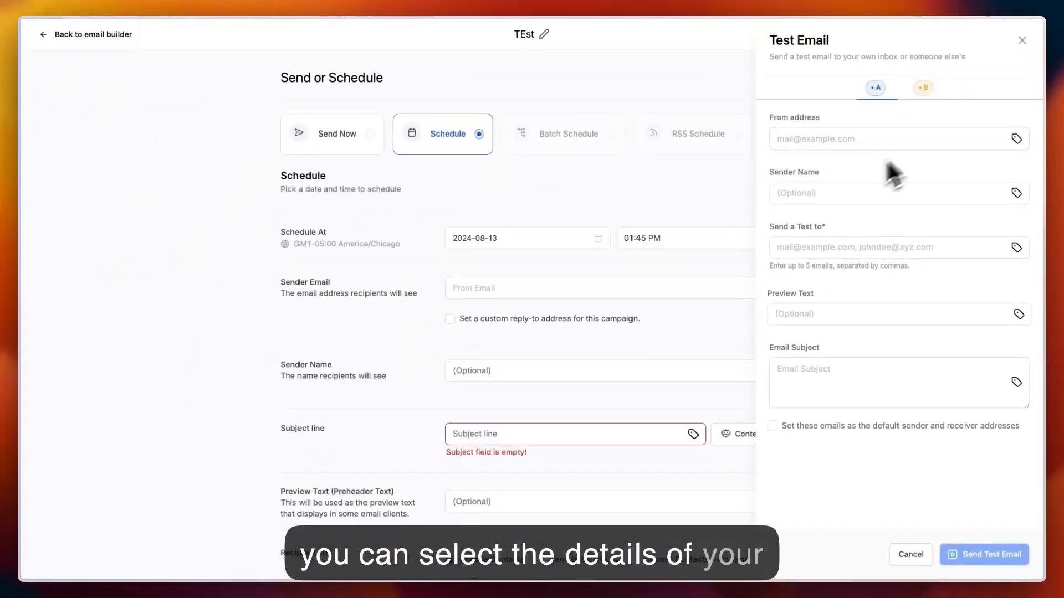
{"action": "left_click", "coordinate": [1022, 40]}
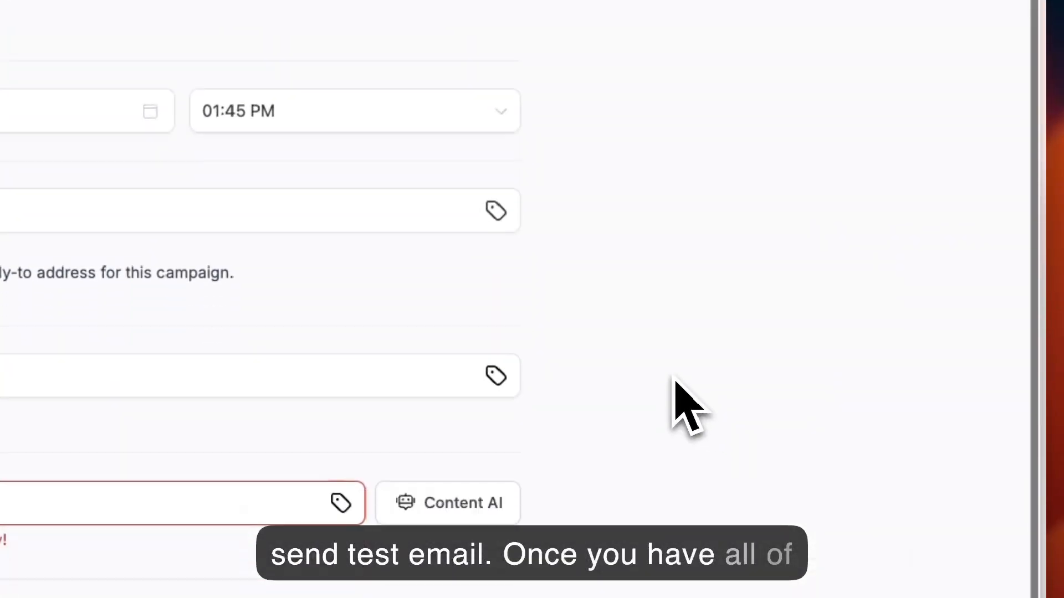